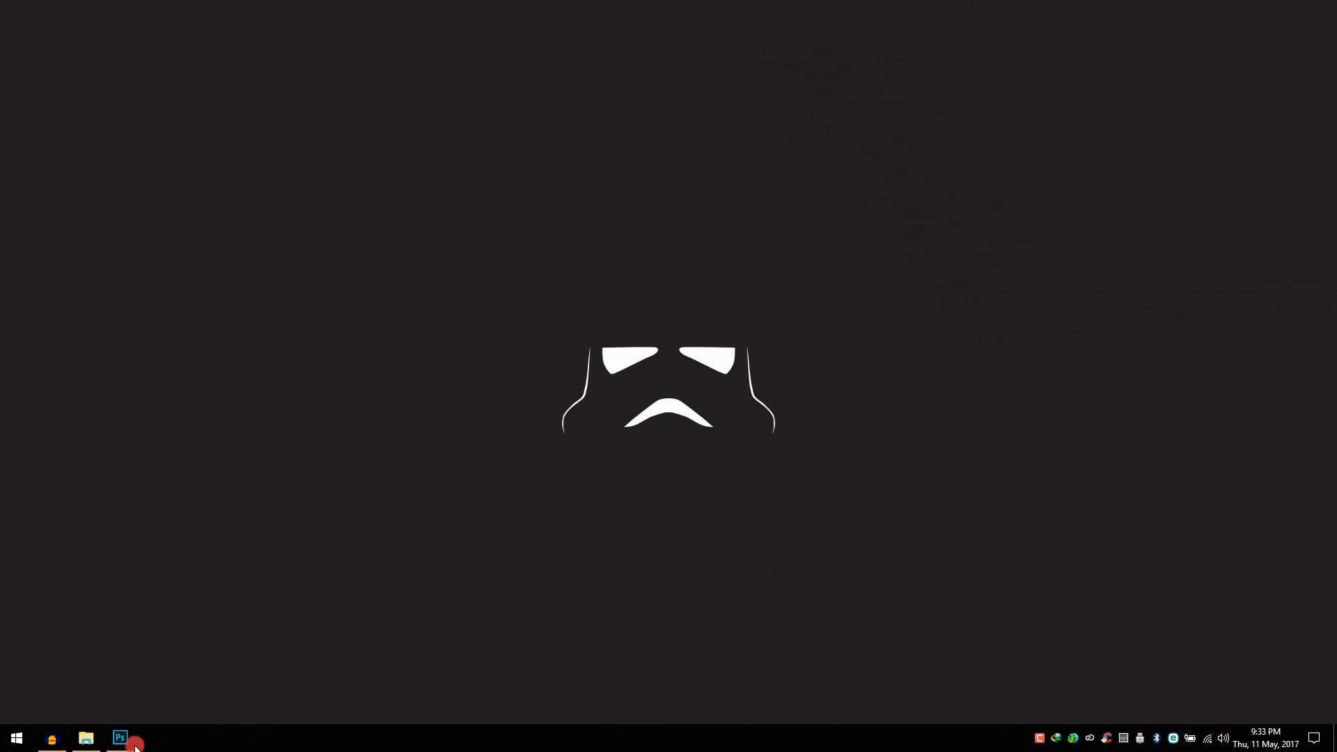
Launch Photoshop and drag the foggy cliff photo from File Explorer onto the canvas.
{"action": "left_click", "coordinate": [115, 740]}
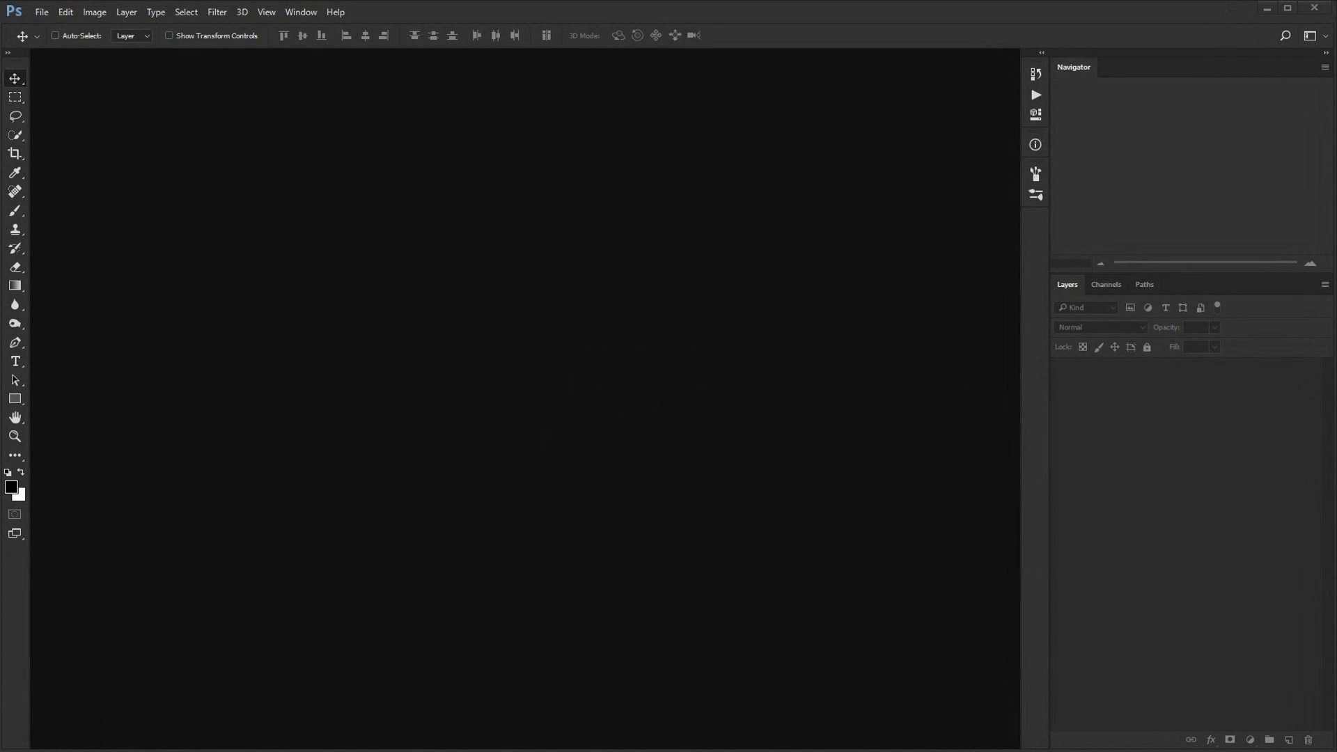
{"action": "key", "text": "alt+Tab"}
{"action": "left_click_drag", "start_coordinate": [269, 182], "coordinate": [366, 629]}
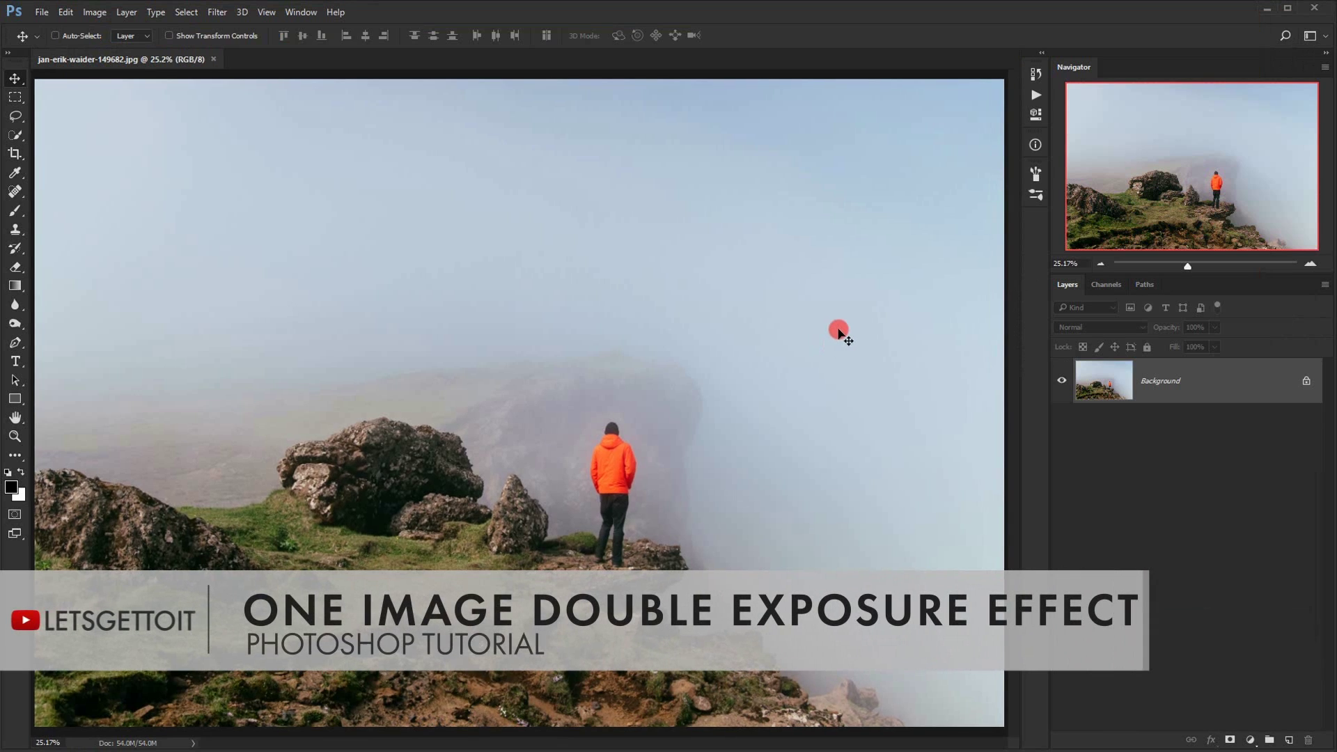
Rename the Background layer to BG.
{"action": "double_click", "coordinate": [1104, 389]}
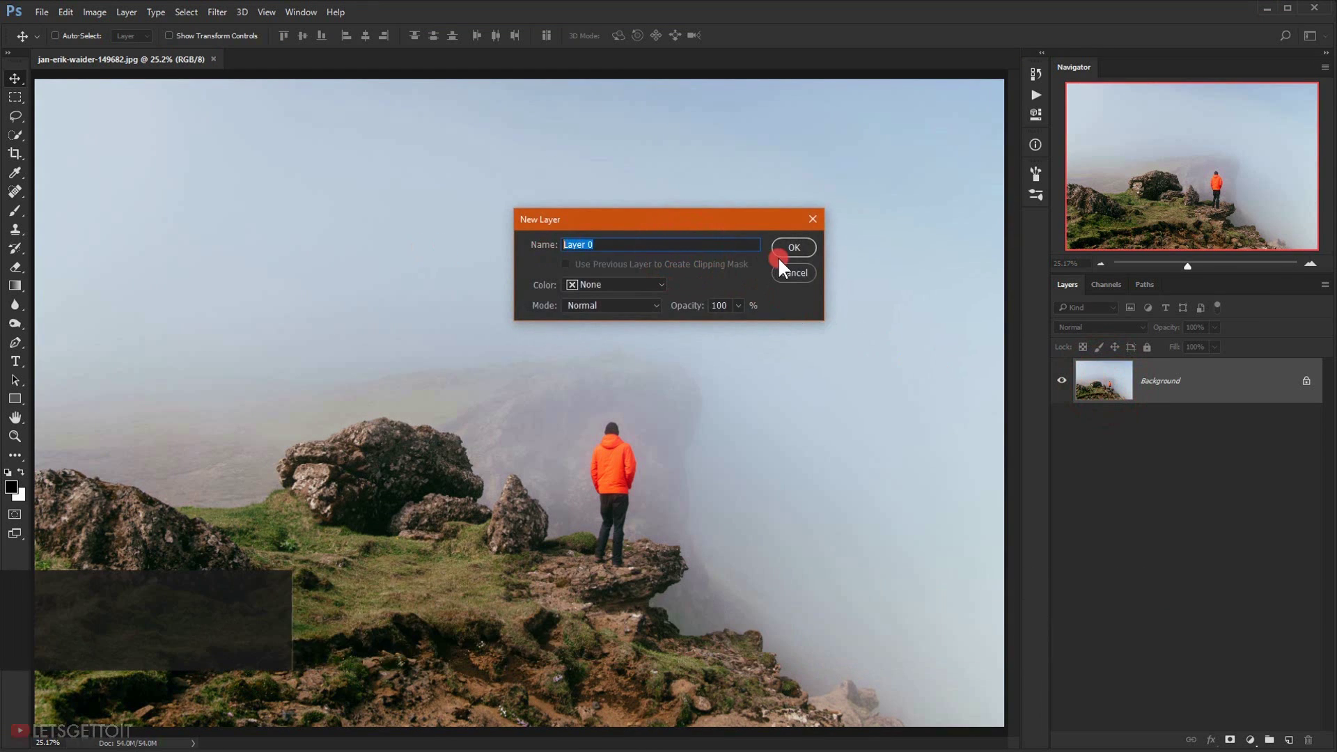
{"action": "type", "text": "BG"}
{"action": "key", "text": "Return"}
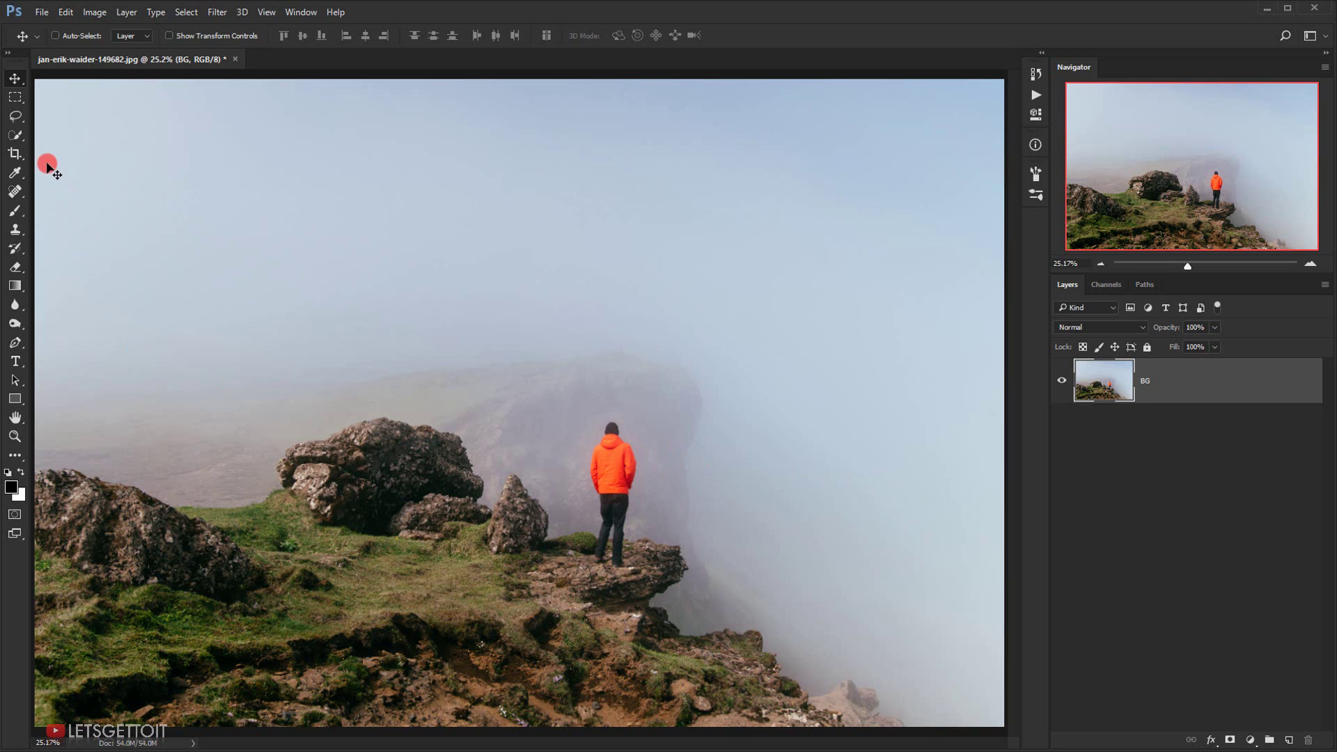
With the Quick Selection Tool and a larger brush, paint a selection over the hiker's jacket, trousers, legs and feet.
{"action": "right_click", "coordinate": [15, 135]}
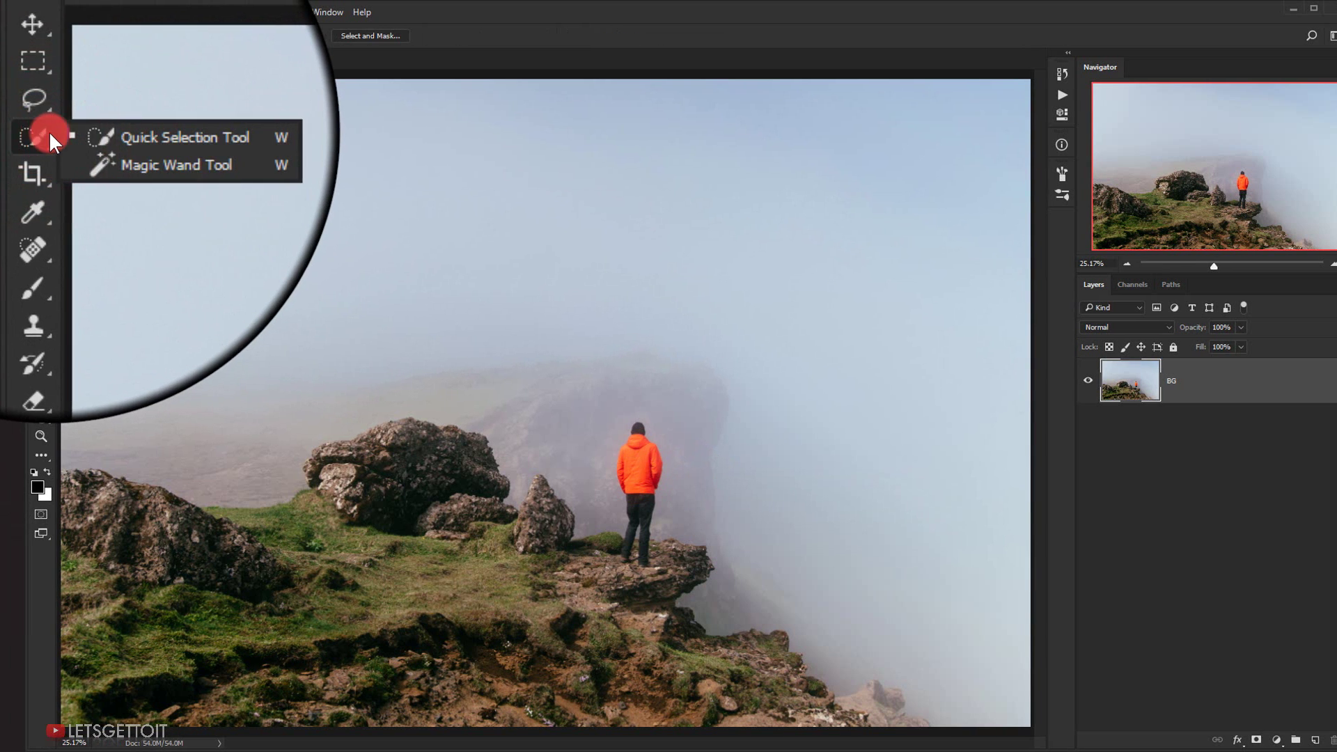
{"action": "left_click", "coordinate": [90, 139]}
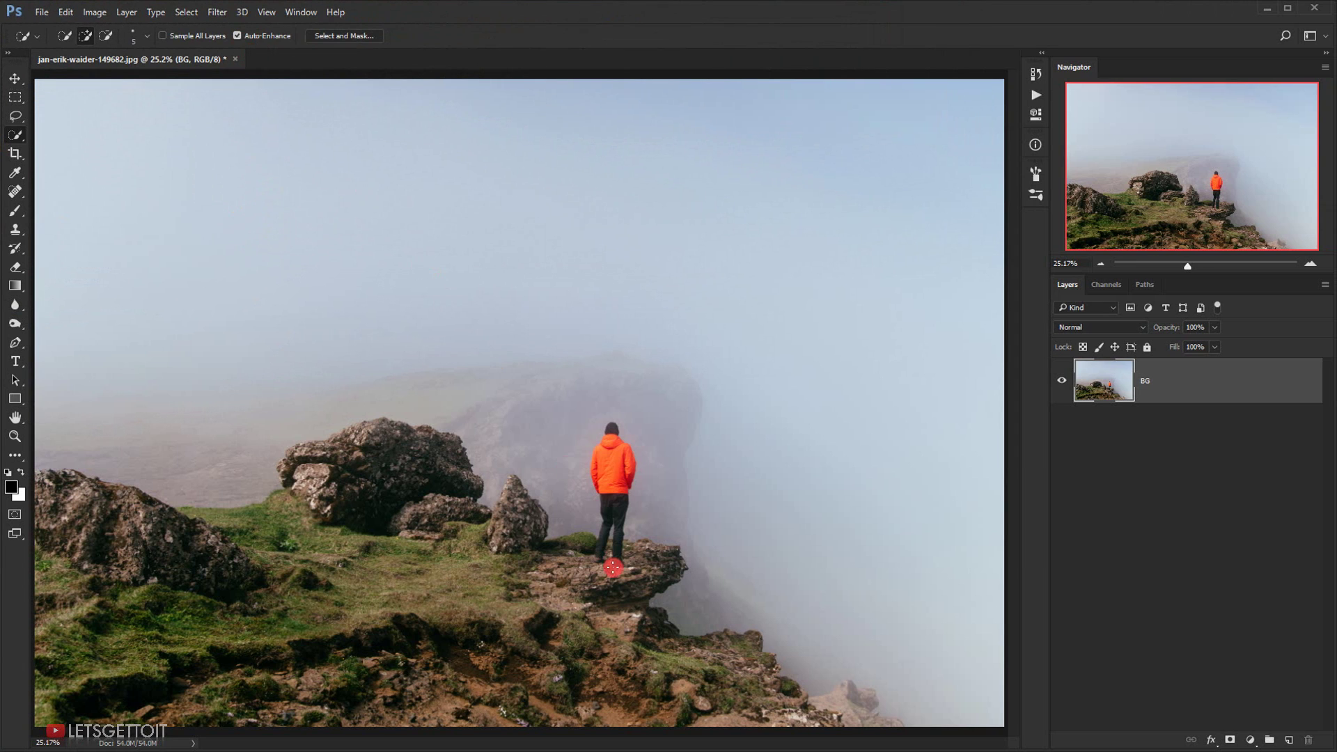
{"action": "scroll", "coordinate": [613, 568], "scroll_direction": "up", "scroll_amount": 5}
{"action": "left_click_drag", "start_coordinate": [606, 516], "coordinate": [621, 382]}
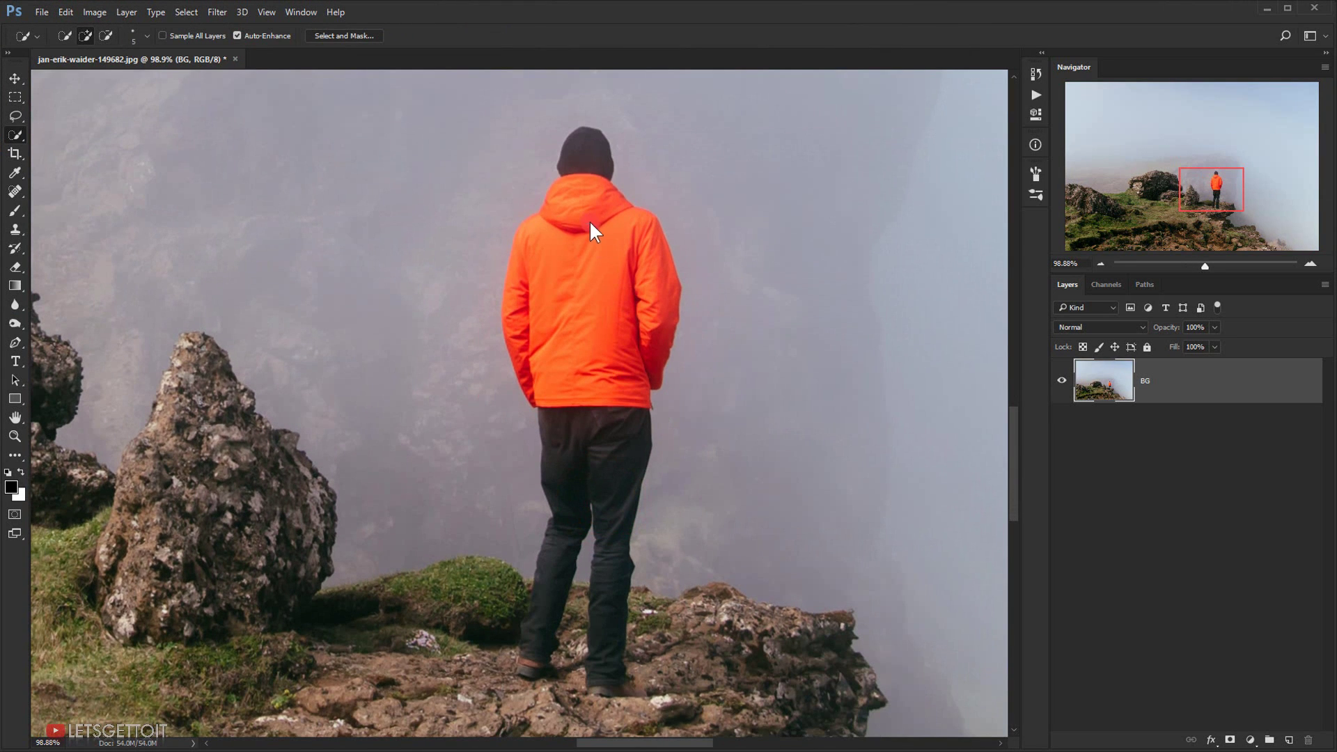
{"action": "left_click_drag", "start_coordinate": [590, 223], "coordinate": [594, 213]}
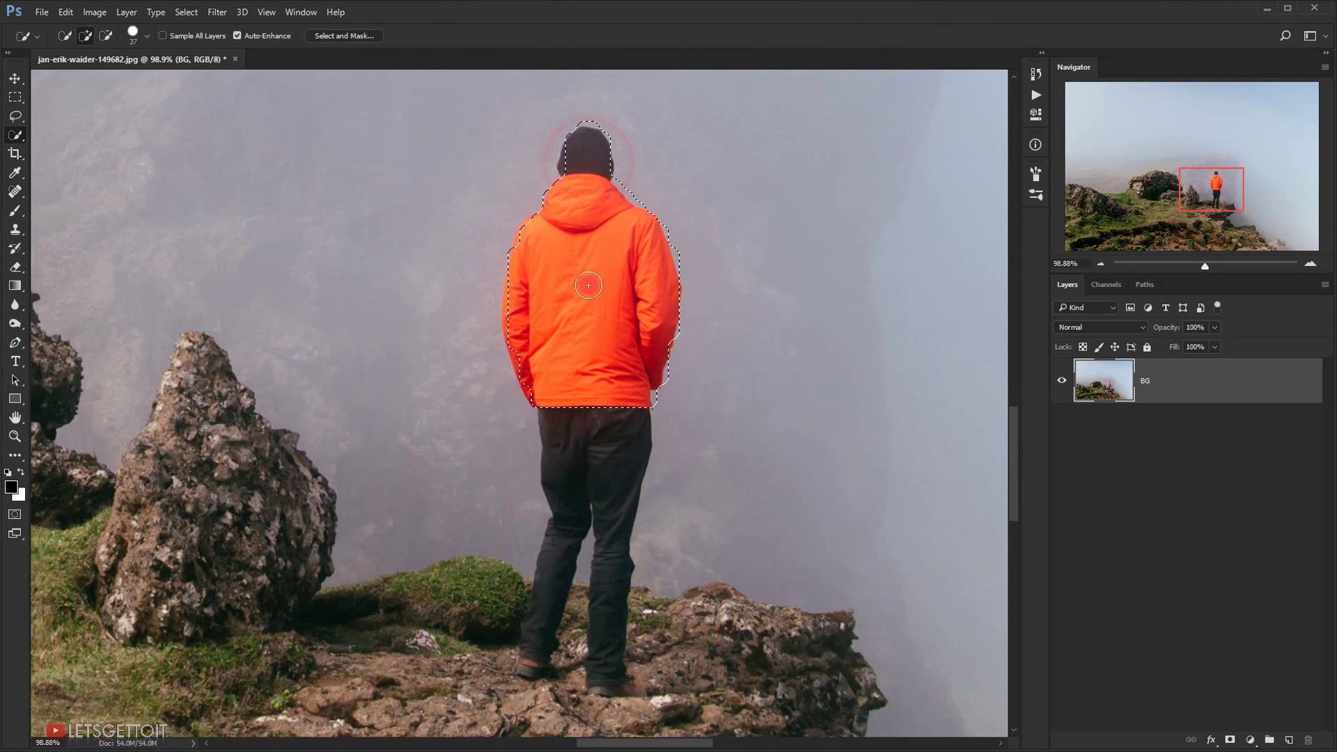
{"action": "mouse_move", "coordinate": [593, 343]}
{"action": "left_mouse_down"}
{"action": "mouse_move", "coordinate": [596, 410]}
{"action": "mouse_move", "coordinate": [598, 390]}
{"action": "mouse_move", "coordinate": [581, 398]}
{"action": "left_mouse_up"}
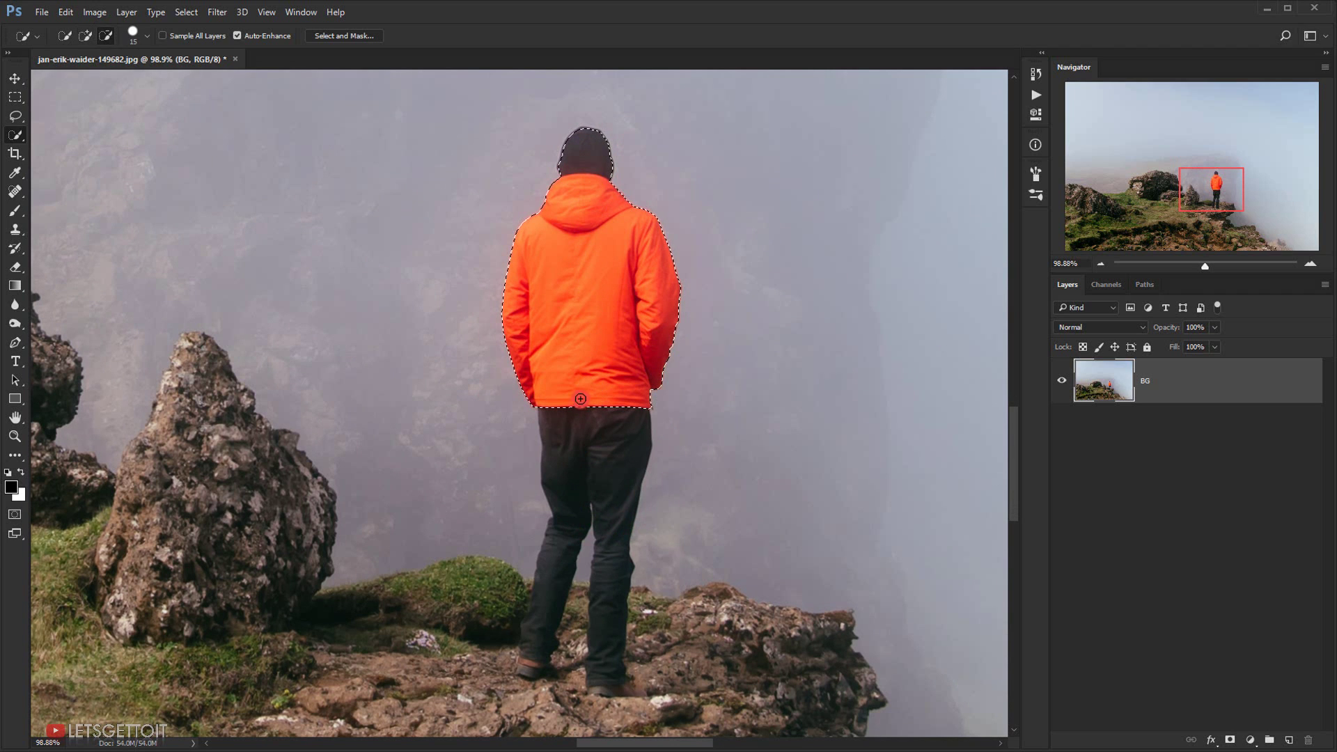
{"action": "left_click_drag", "start_coordinate": [567, 481], "coordinate": [550, 579]}
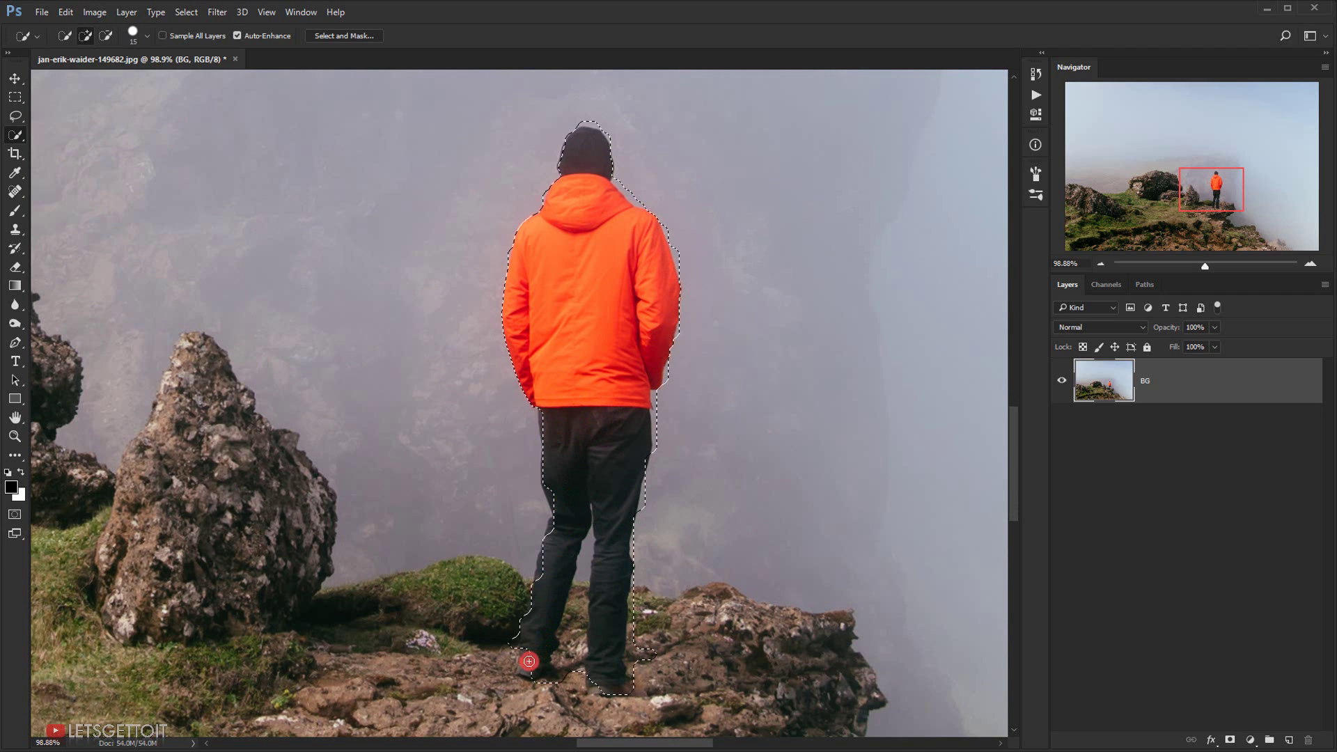
{"action": "mouse_move", "coordinate": [545, 637]}
{"action": "left_mouse_down"}
{"action": "mouse_move", "coordinate": [592, 456]}
{"action": "mouse_move", "coordinate": [582, 325]}
{"action": "left_mouse_up"}
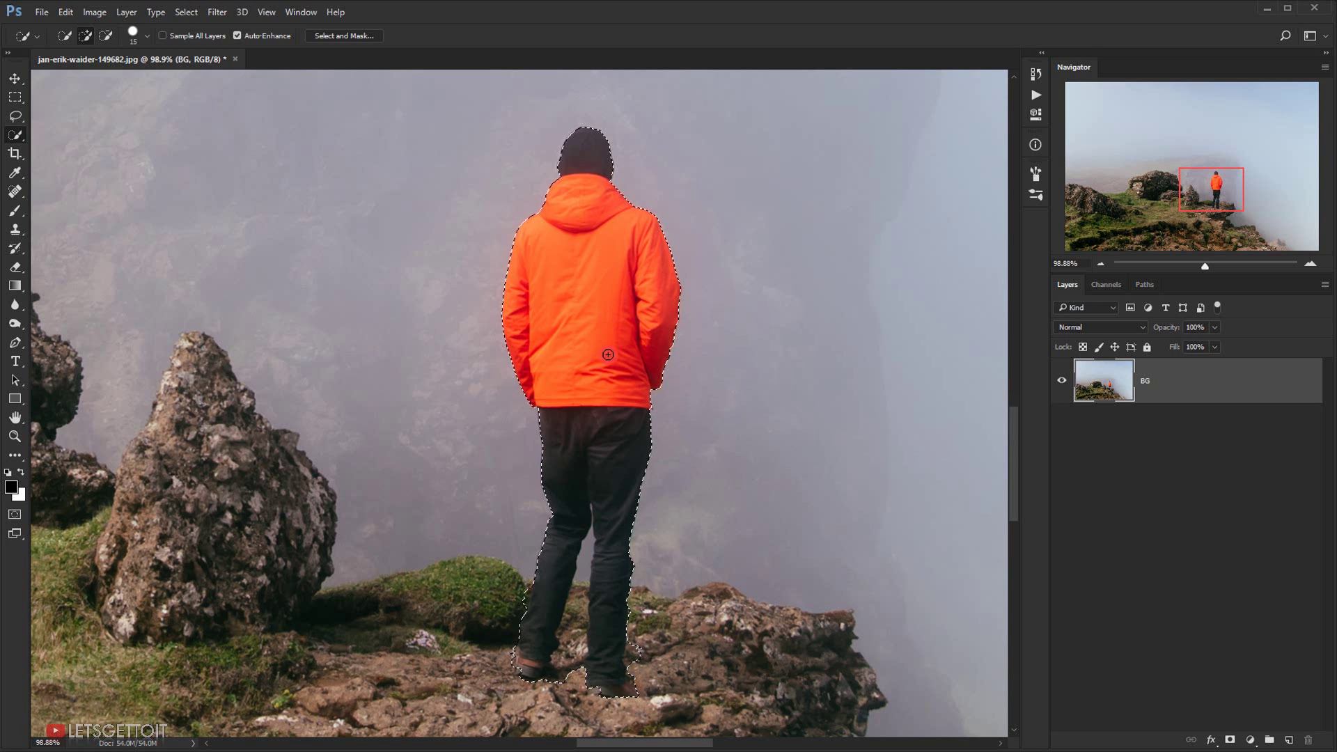
Zoom in and, with a 4 px brush, remove the gap between the legs and the bulge beside the right leg.
{"action": "scroll", "coordinate": [592, 681], "scroll_direction": "up", "scroll_amount": 1}
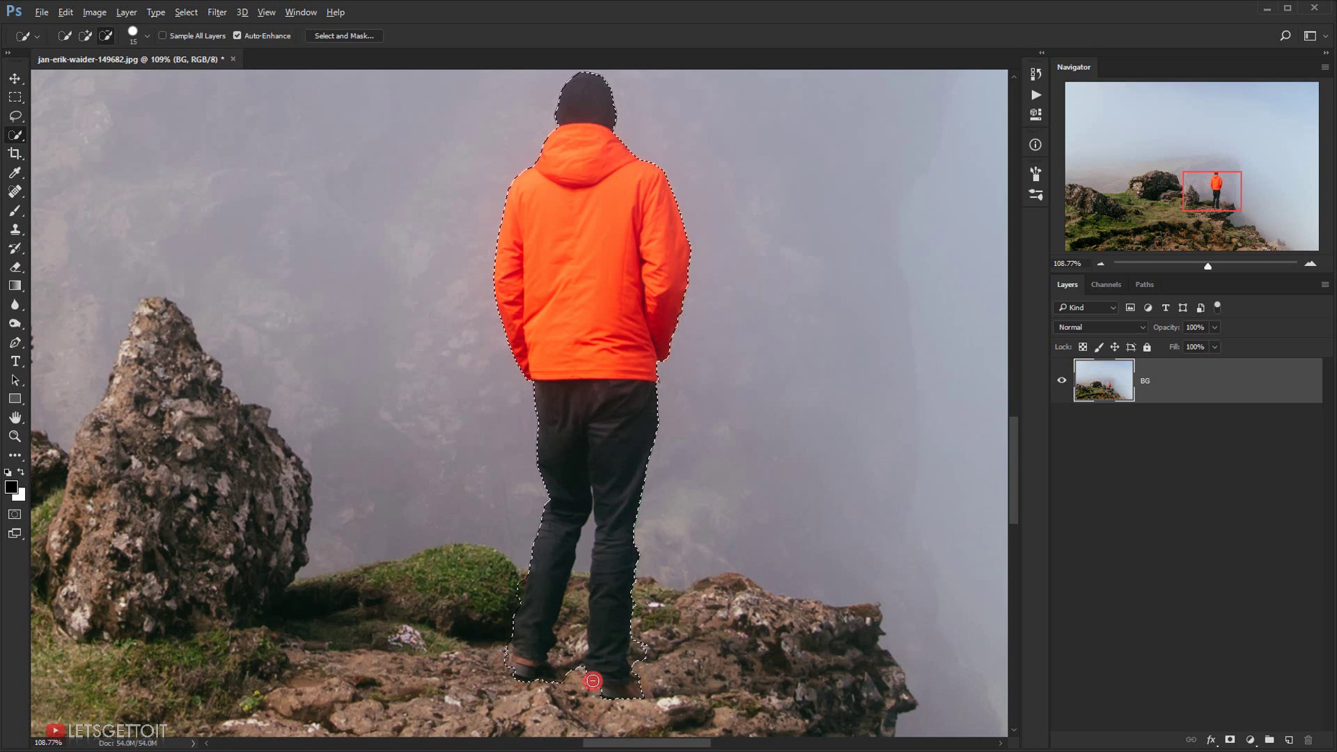
{"action": "scroll", "coordinate": [592, 681], "scroll_direction": "up", "scroll_amount": 3}
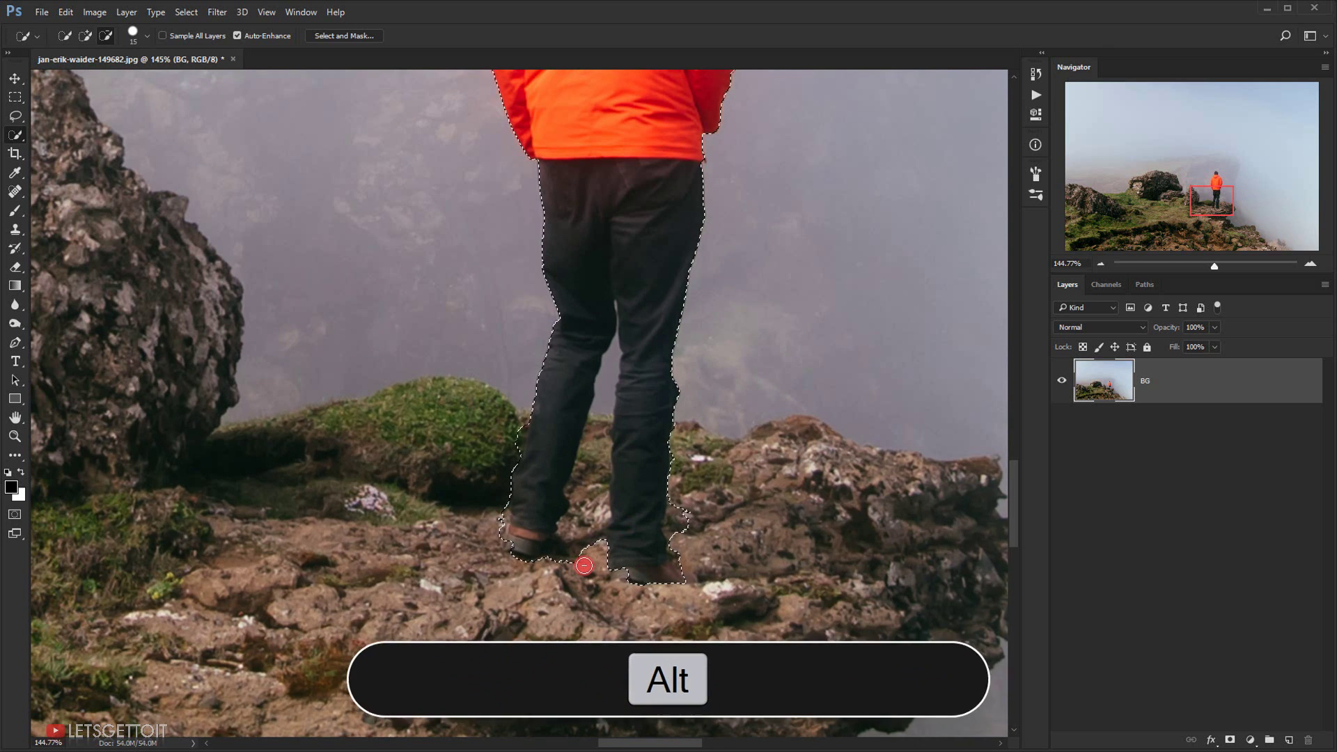
{"action": "right_click", "coordinate": [609, 412], "text": "alt"}
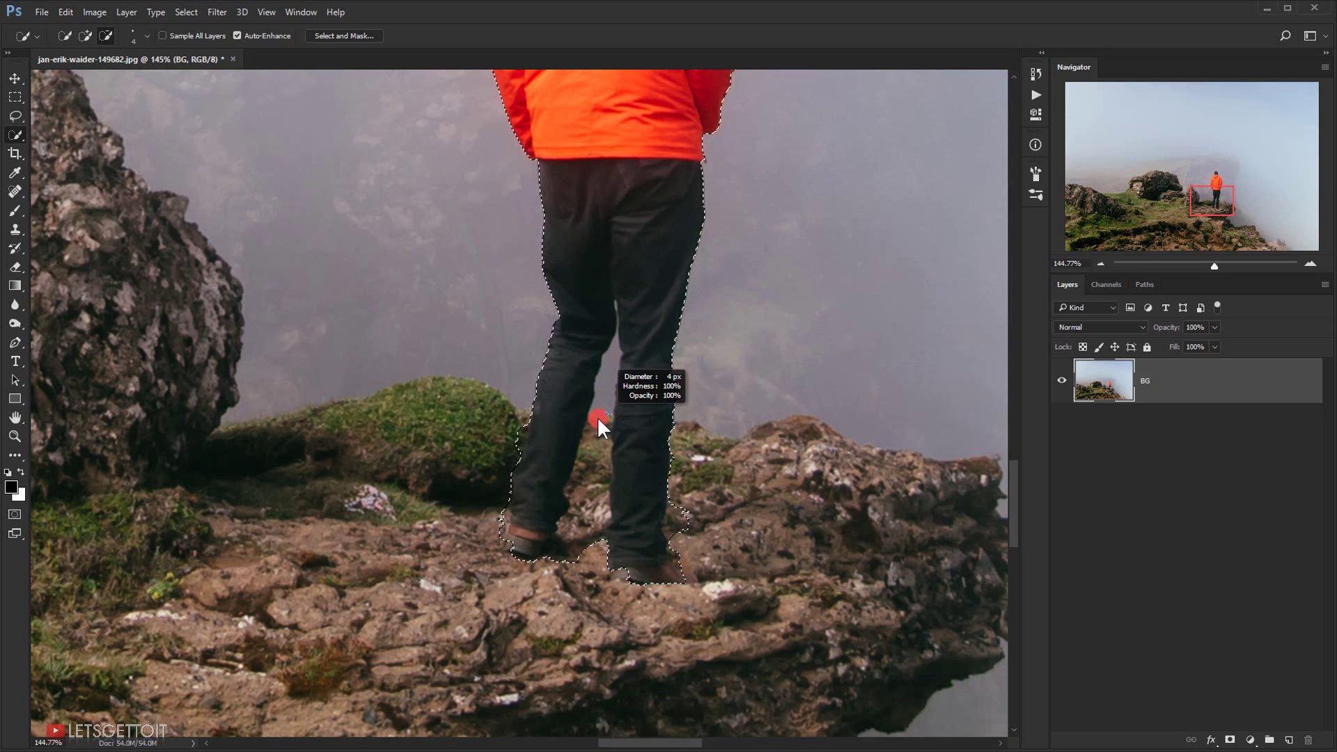
{"action": "left_click_drag", "start_coordinate": [606, 373], "coordinate": [578, 538]}
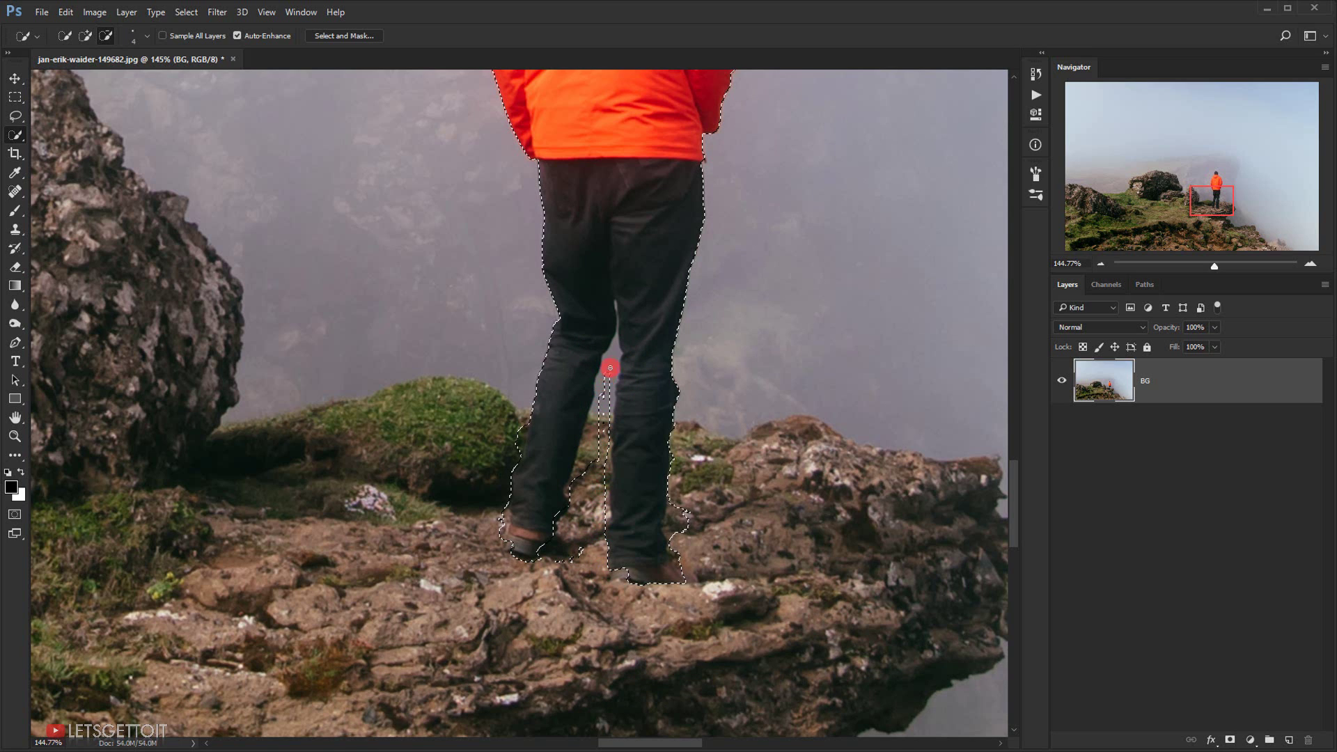
{"action": "left_click_drag", "start_coordinate": [682, 498], "coordinate": [680, 523]}
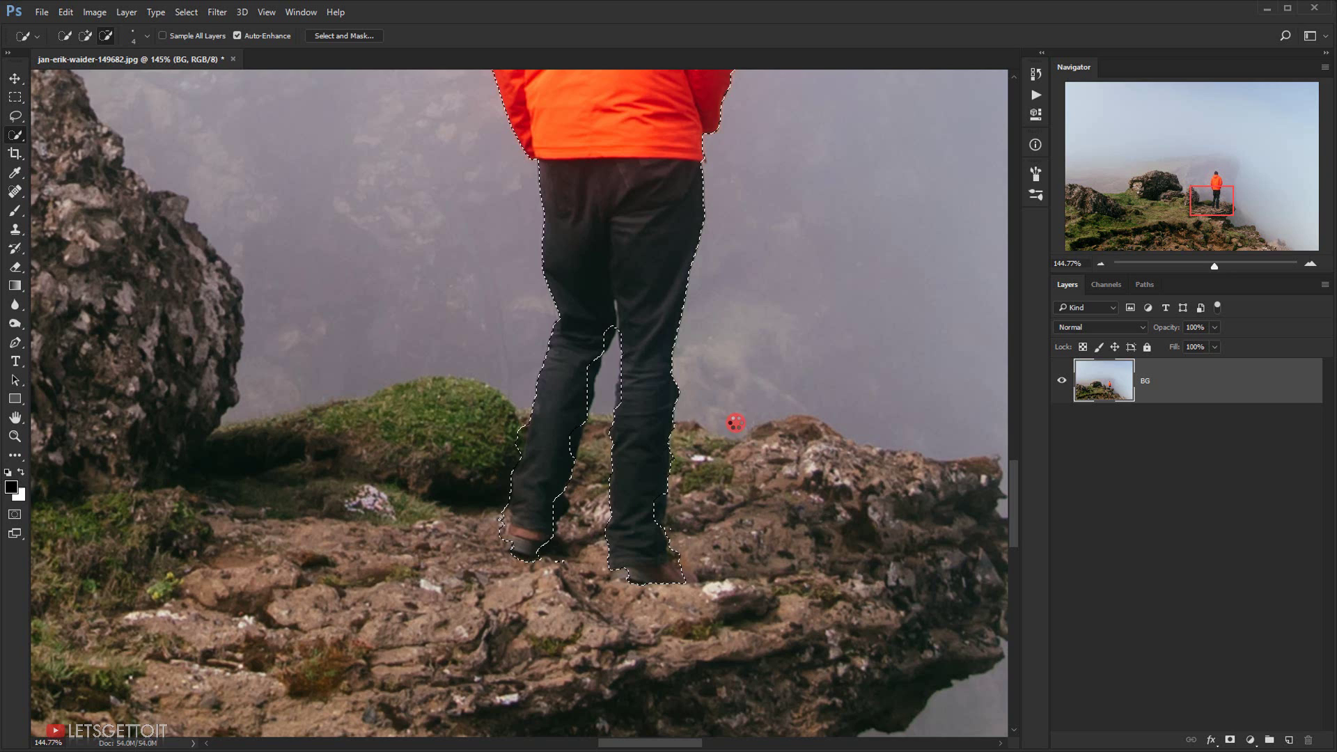
{"action": "scroll", "coordinate": [736, 423], "scroll_direction": "down", "scroll_amount": 4}
{"action": "scroll", "coordinate": [700, 403], "scroll_direction": "down", "scroll_amount": 4}
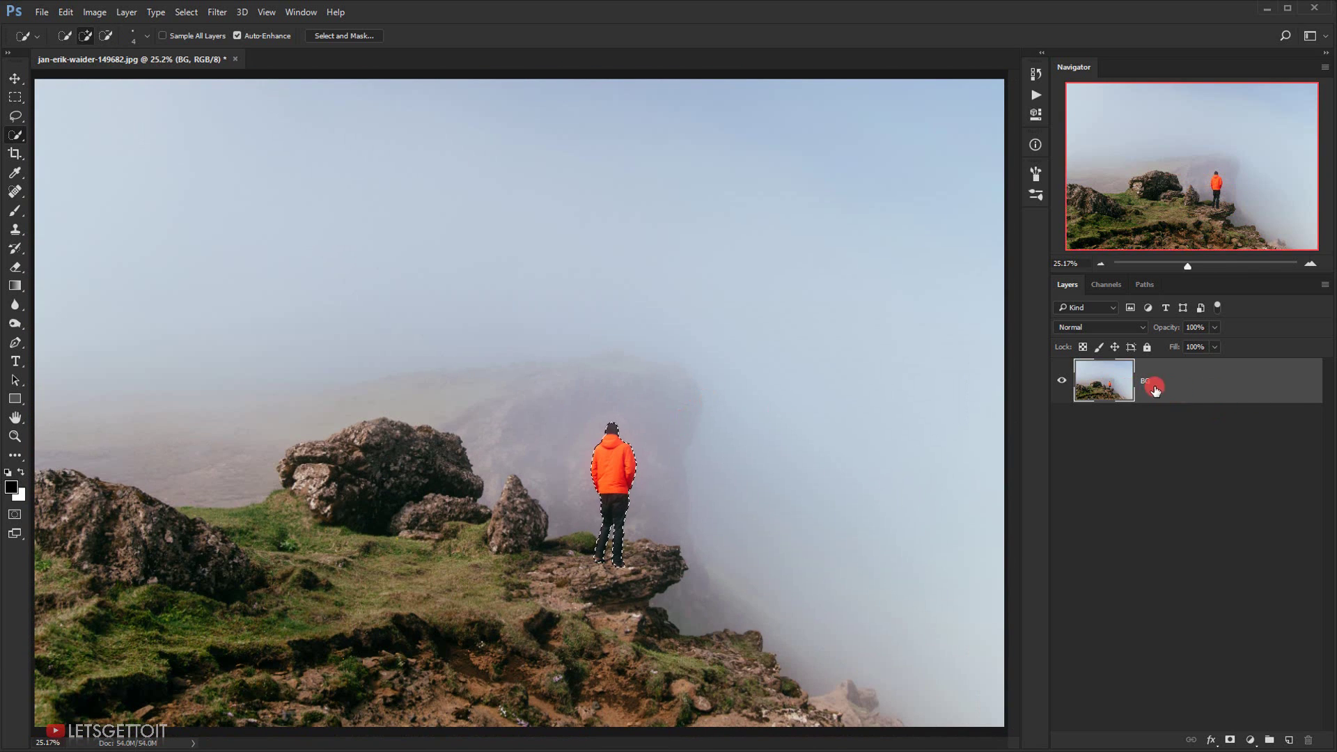
Add a new layer named Silouhette, fill the hiker selection solid black, then deselect.
{"action": "left_click", "coordinate": [1289, 738]}
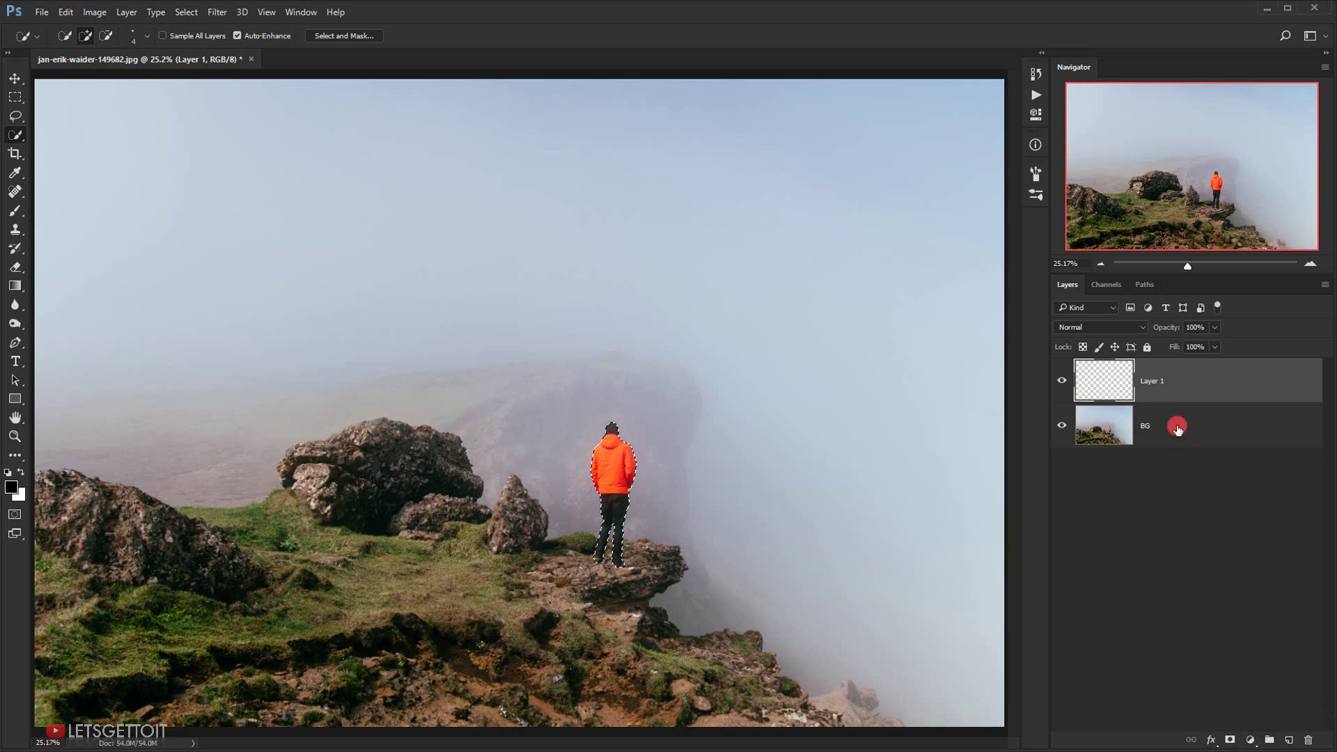
{"action": "double_click", "coordinate": [1156, 383]}
{"action": "key", "text": "alt+BackSpace"}
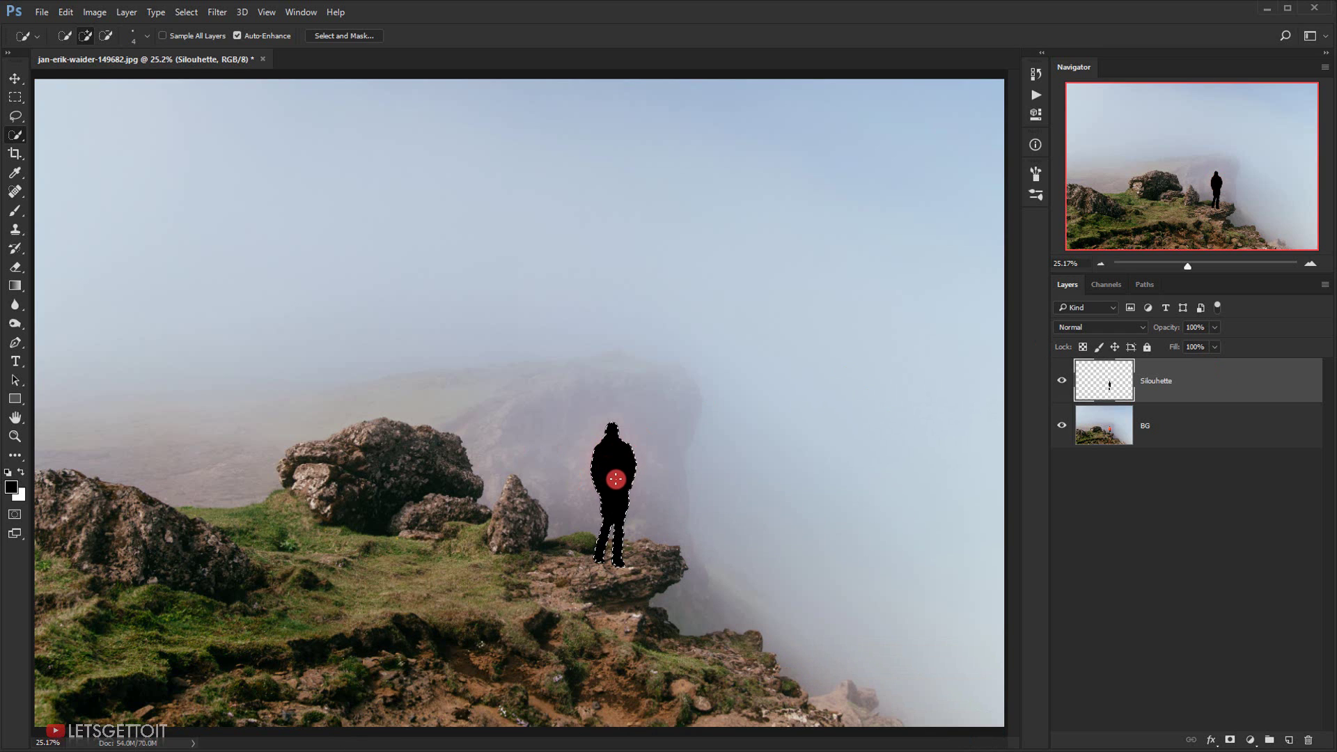
{"action": "key", "text": "ctrl+d"}
{"action": "key", "text": "ctrl+t"}
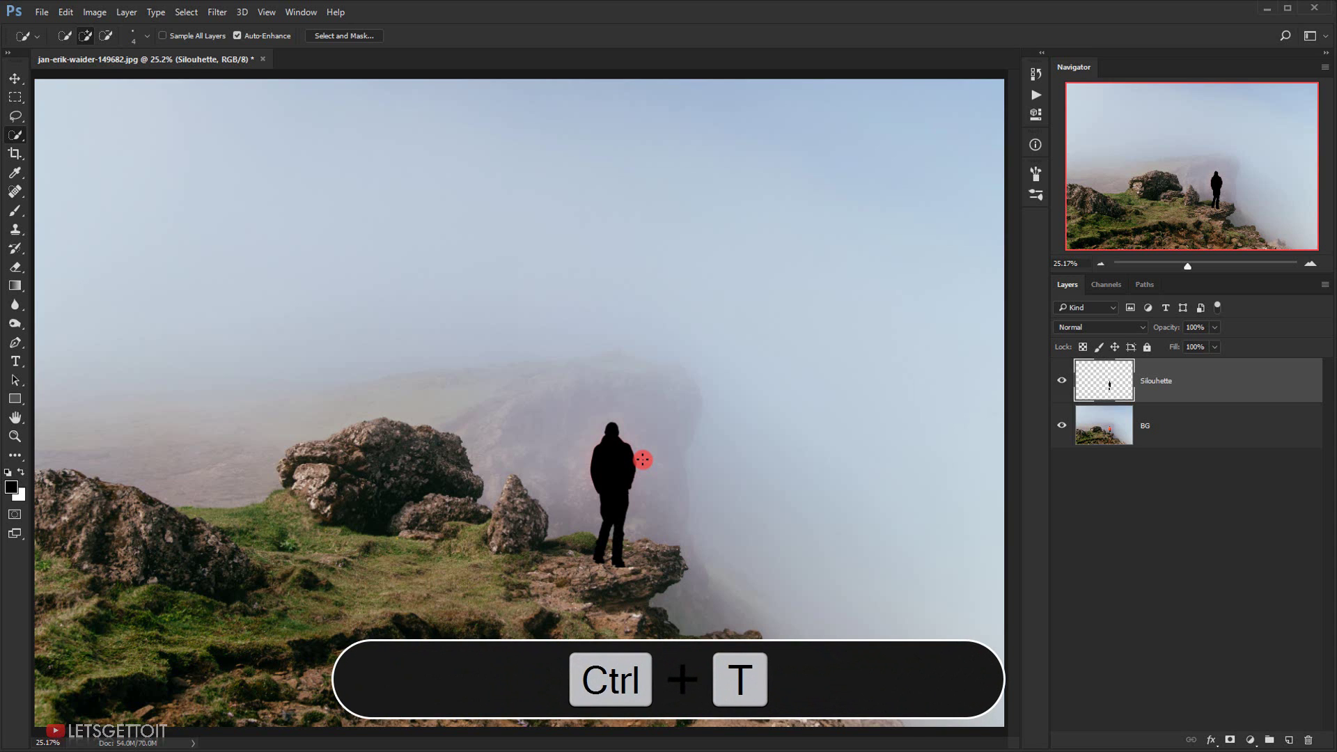
Scale the black silhouette proportionally from its centre to about 746%, shift it up-left, and commit.
{"action": "scroll", "coordinate": [637, 445], "scroll_direction": "down", "scroll_amount": 2}
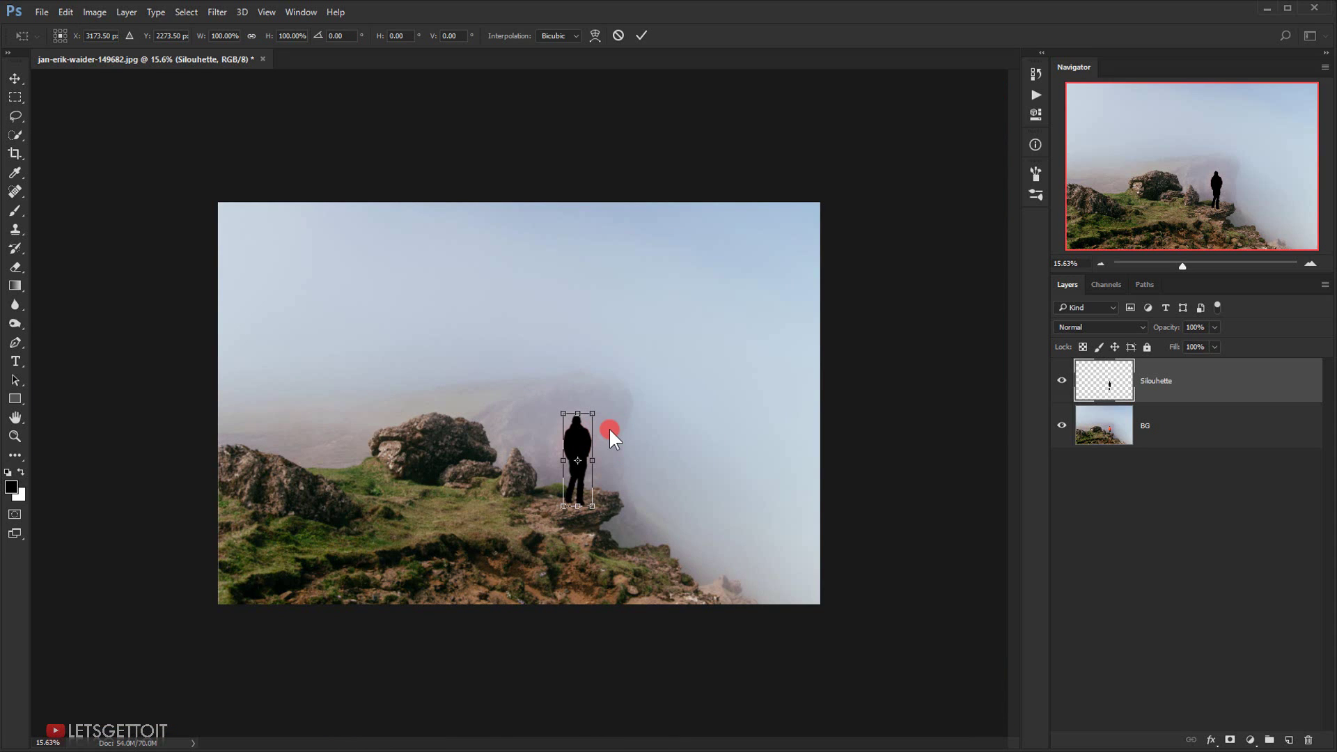
{"action": "key", "text": "alt+shift"}
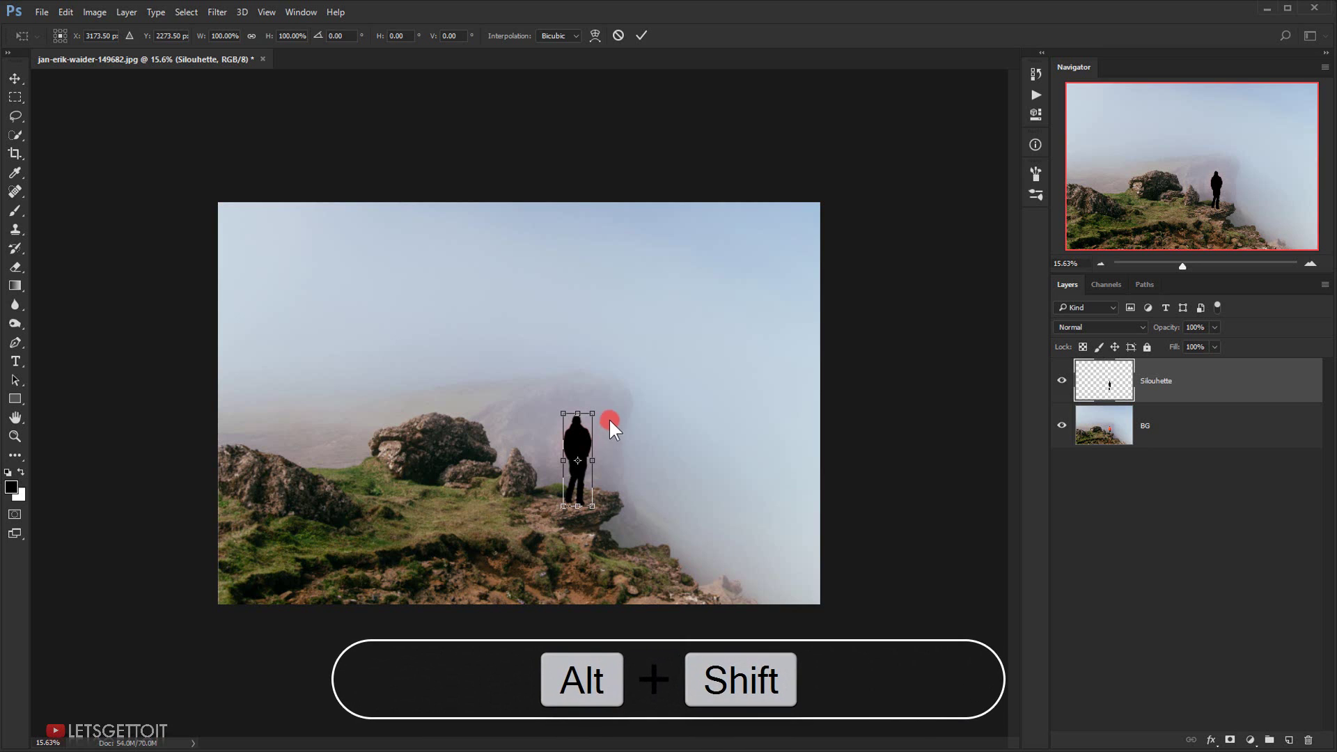
{"action": "left_click_drag", "start_coordinate": [594, 413], "coordinate": [678, 177]}
{"action": "left_click_drag", "start_coordinate": [597, 359], "coordinate": [560, 455]}
{"action": "left_click_drag", "start_coordinate": [648, 220], "coordinate": [652, 213]}
{"action": "left_click_drag", "start_coordinate": [603, 335], "coordinate": [586, 331]}
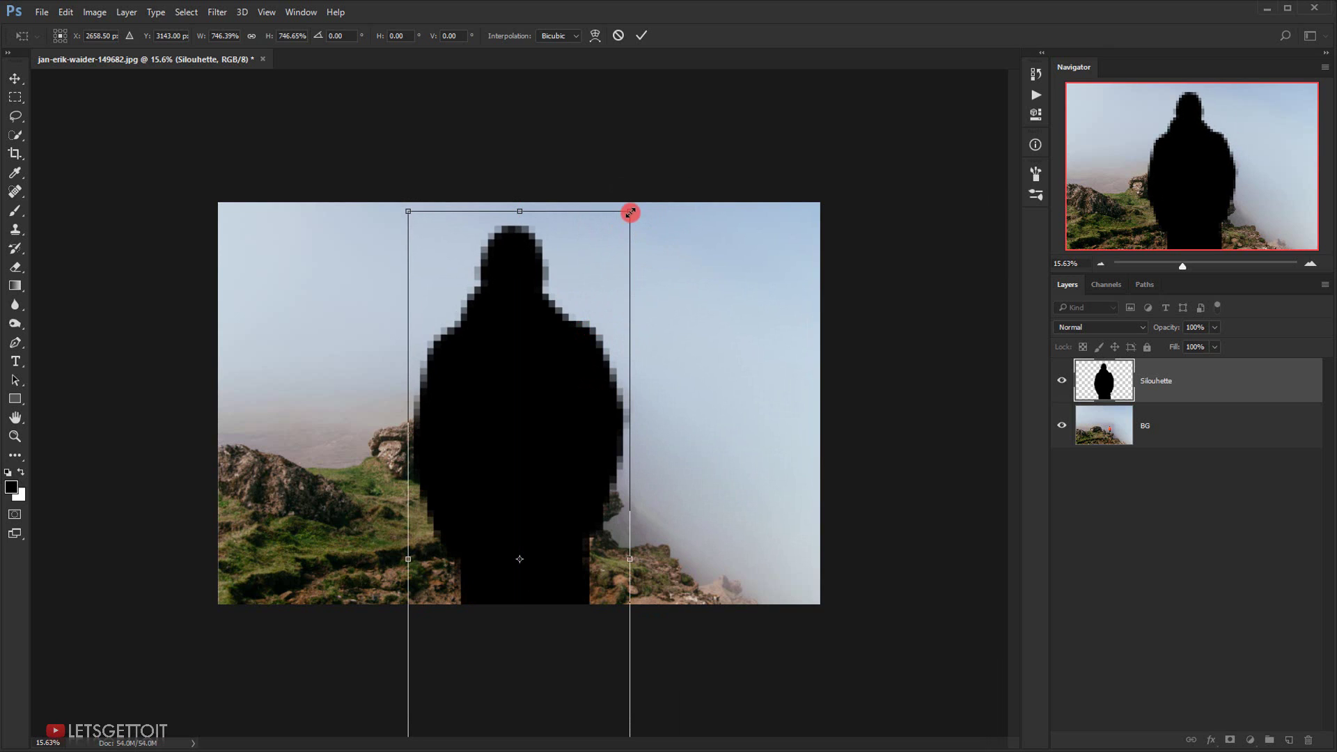
{"action": "left_click_drag", "start_coordinate": [630, 213], "coordinate": [634, 208]}
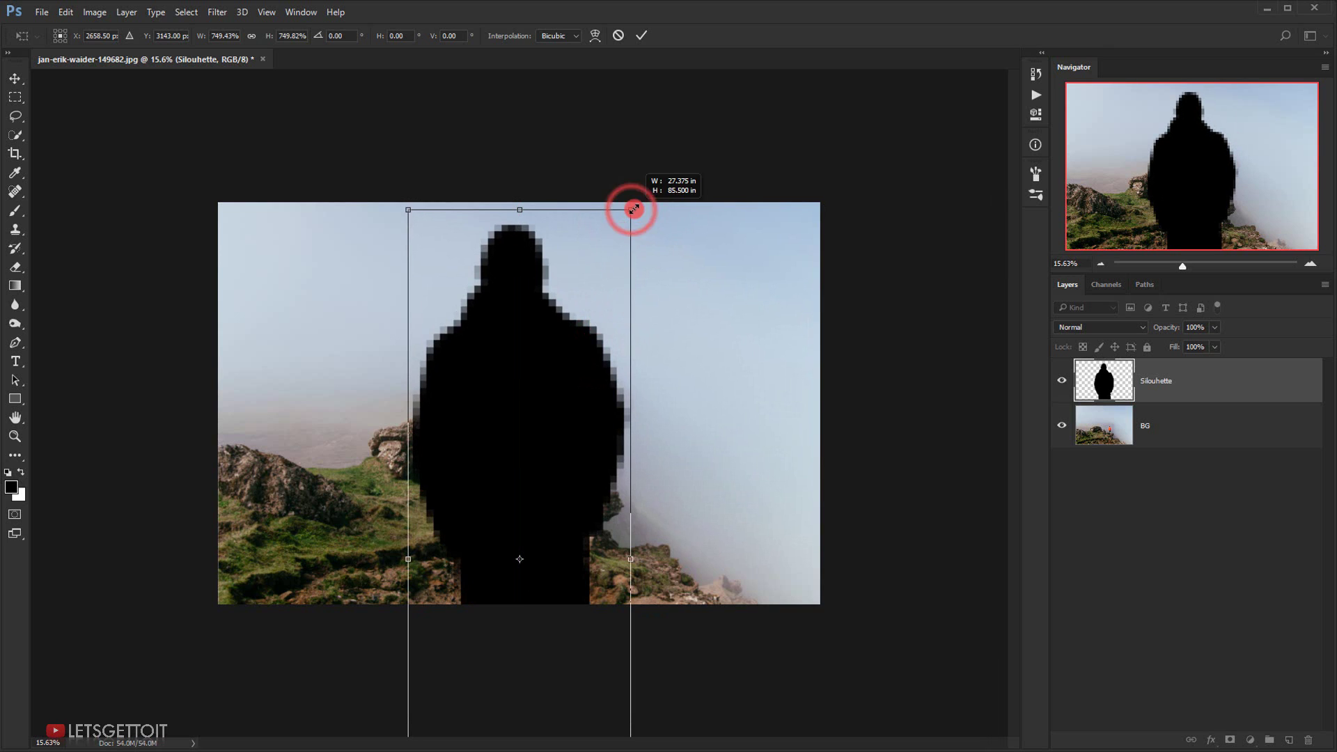
{"action": "left_click", "coordinate": [641, 35]}
Move the BG layer above Silouhette and clip it to the silhouette as a clipping mask.
{"action": "key", "text": "w"}
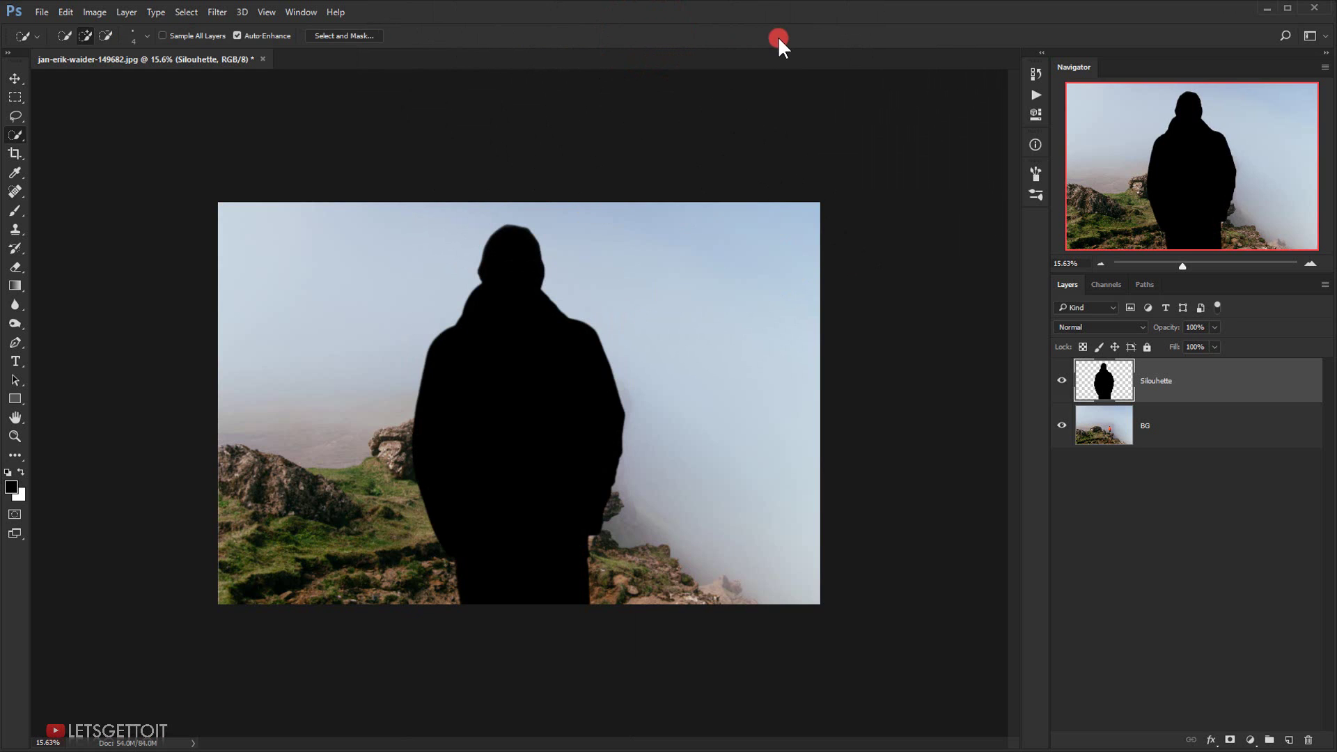
{"action": "key", "text": "ctrl+0"}
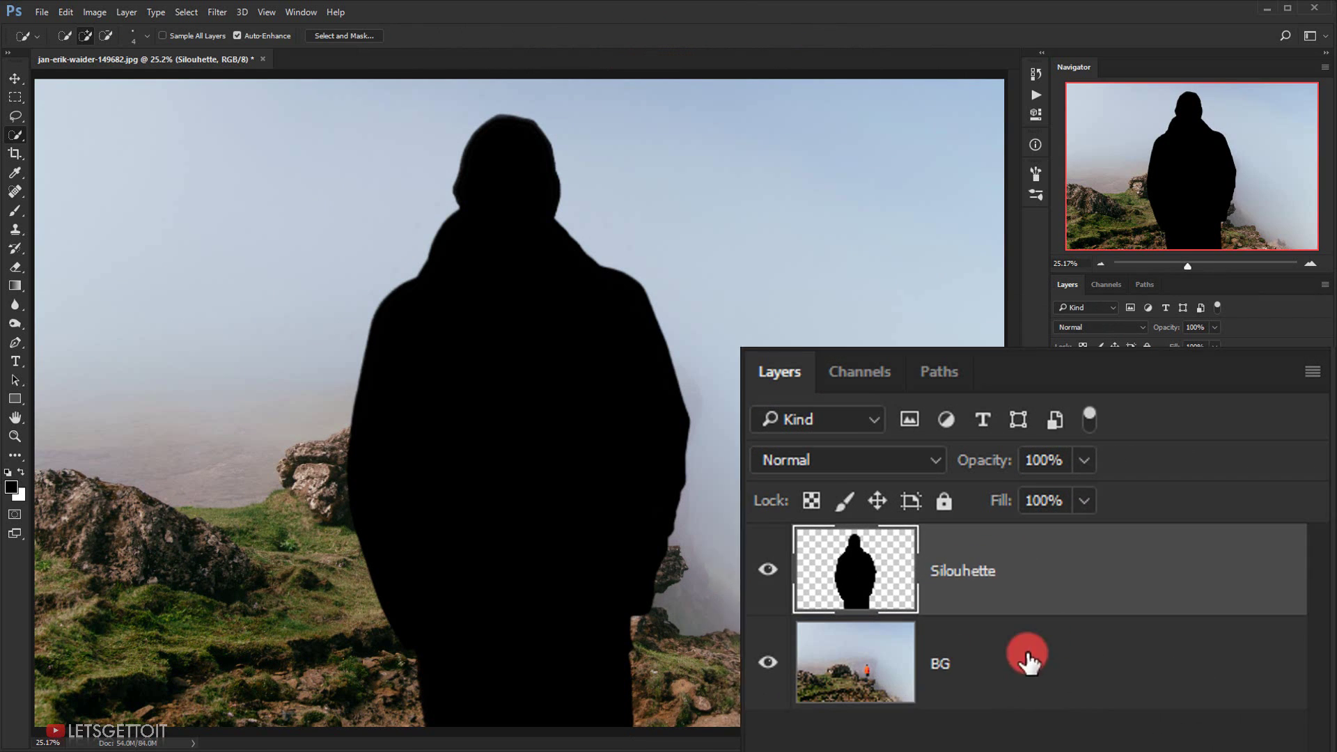
{"action": "left_click_drag", "start_coordinate": [1003, 678], "coordinate": [989, 573]}
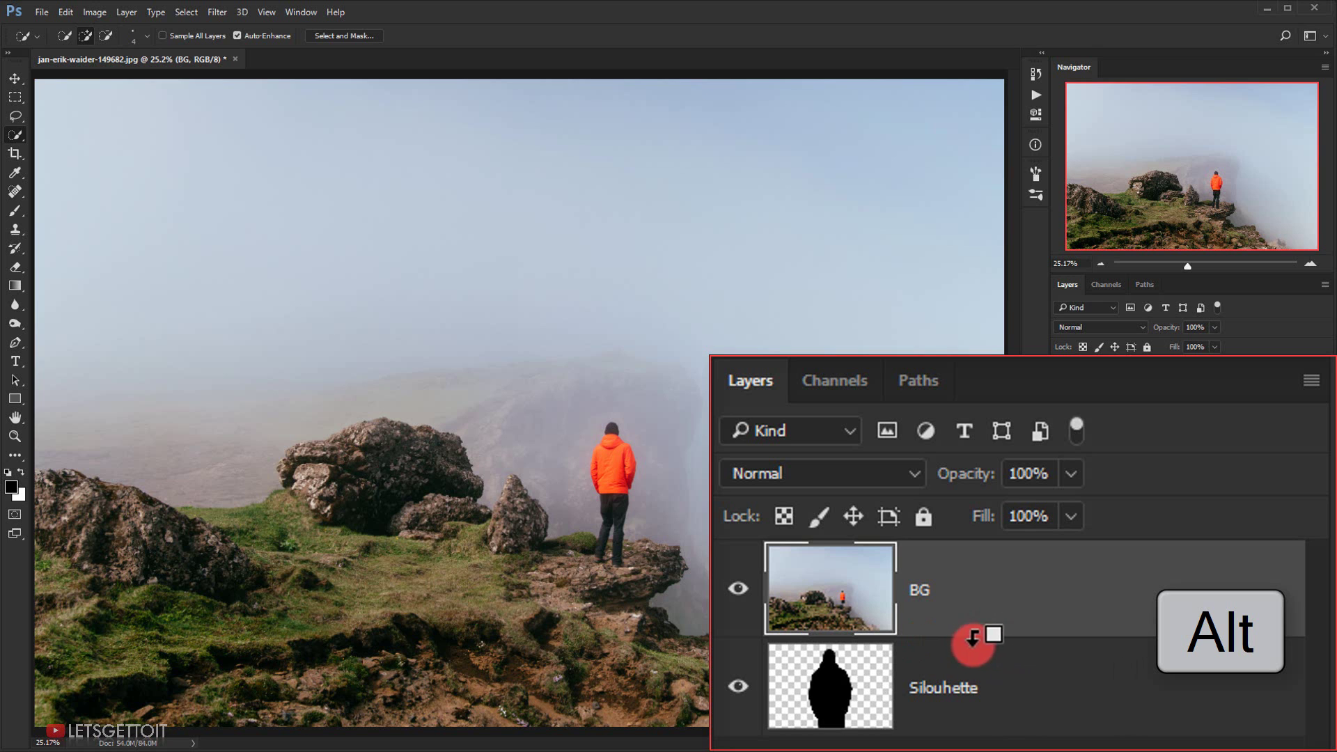
{"action": "left_click", "coordinate": [1017, 630], "text": "alt"}
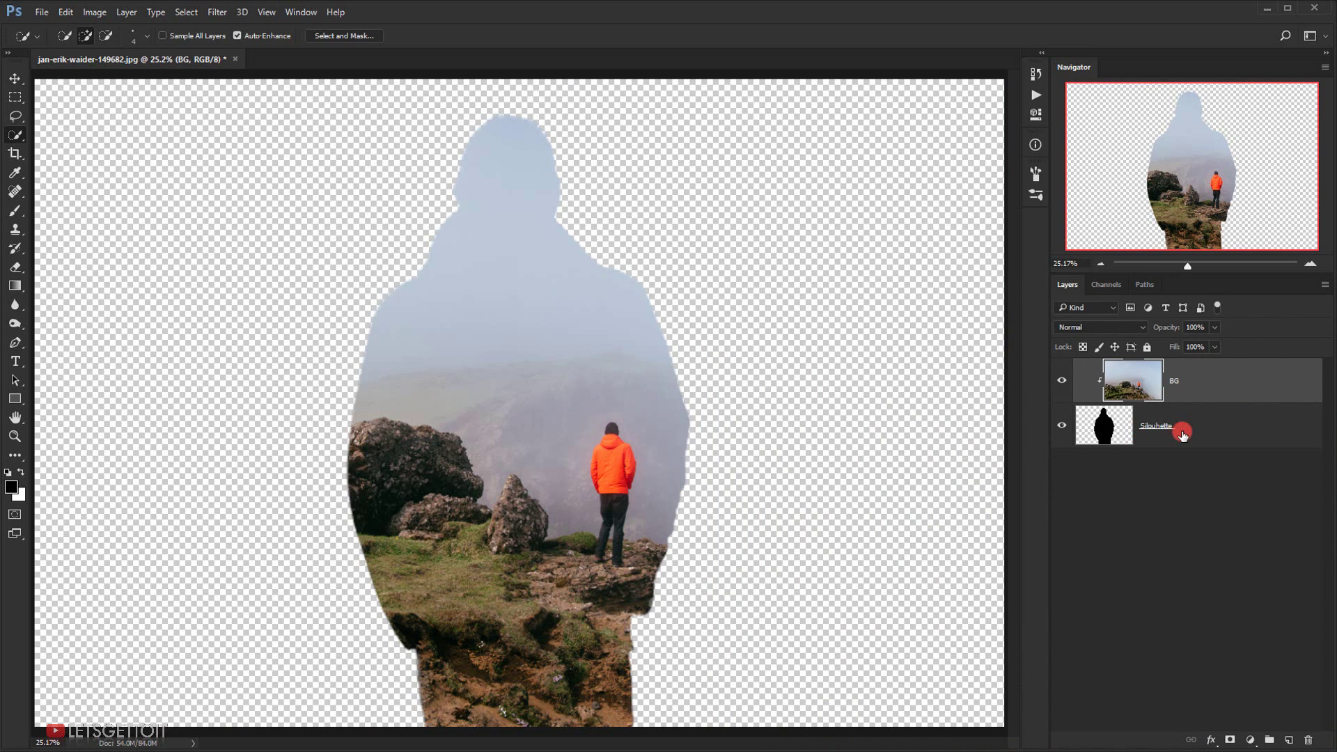
{"action": "scroll", "coordinate": [615, 395], "scroll_direction": "down", "scroll_amount": 3}
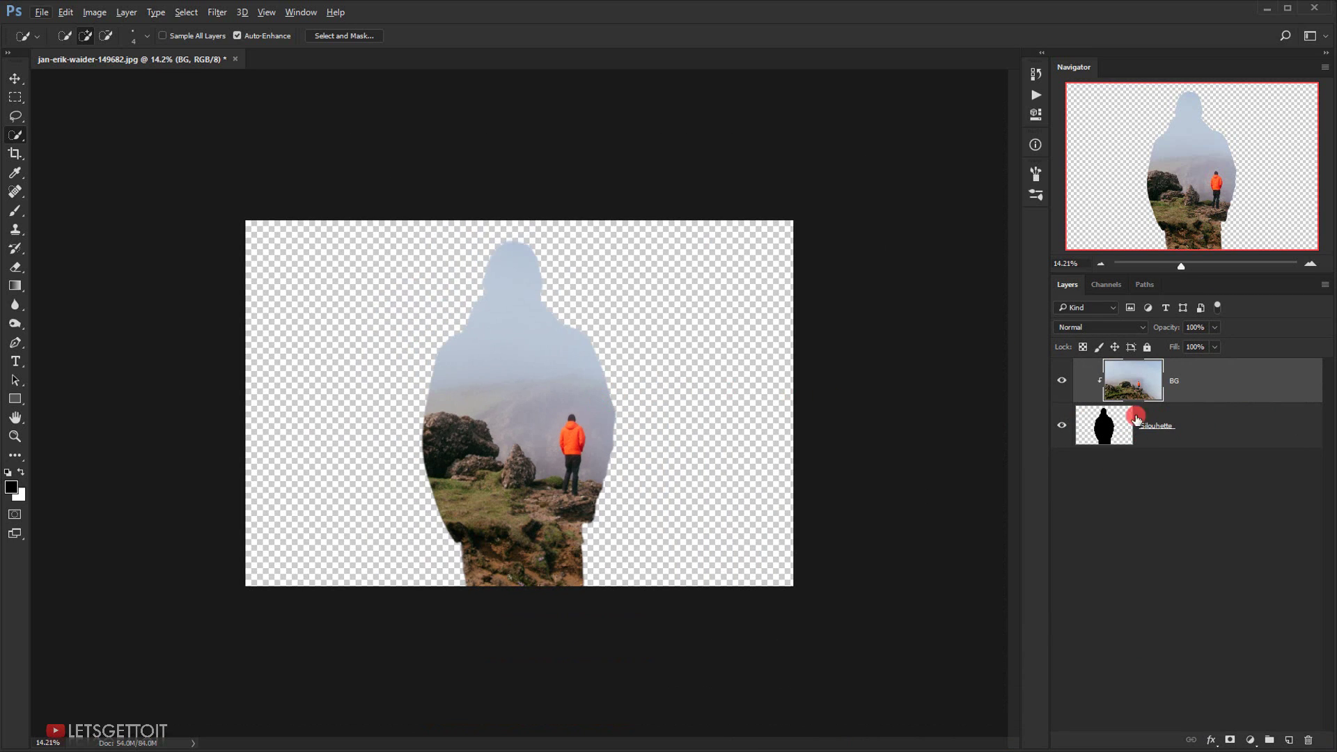
{"action": "scroll", "coordinate": [649, 438], "scroll_direction": "up", "scroll_amount": 1}
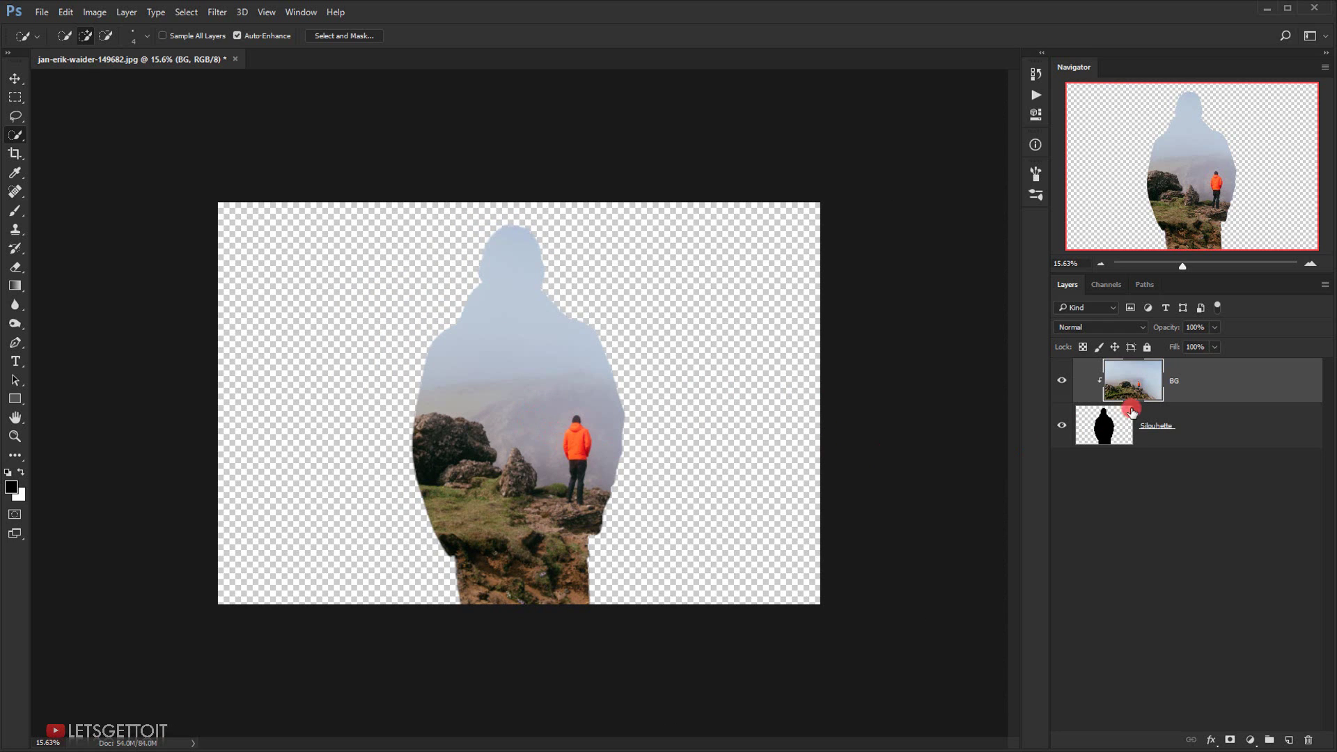
Enlarge the clipped cliff photo to about 117% and shift it left so the hiker sits centred.
{"action": "key", "text": "ctrl+t"}
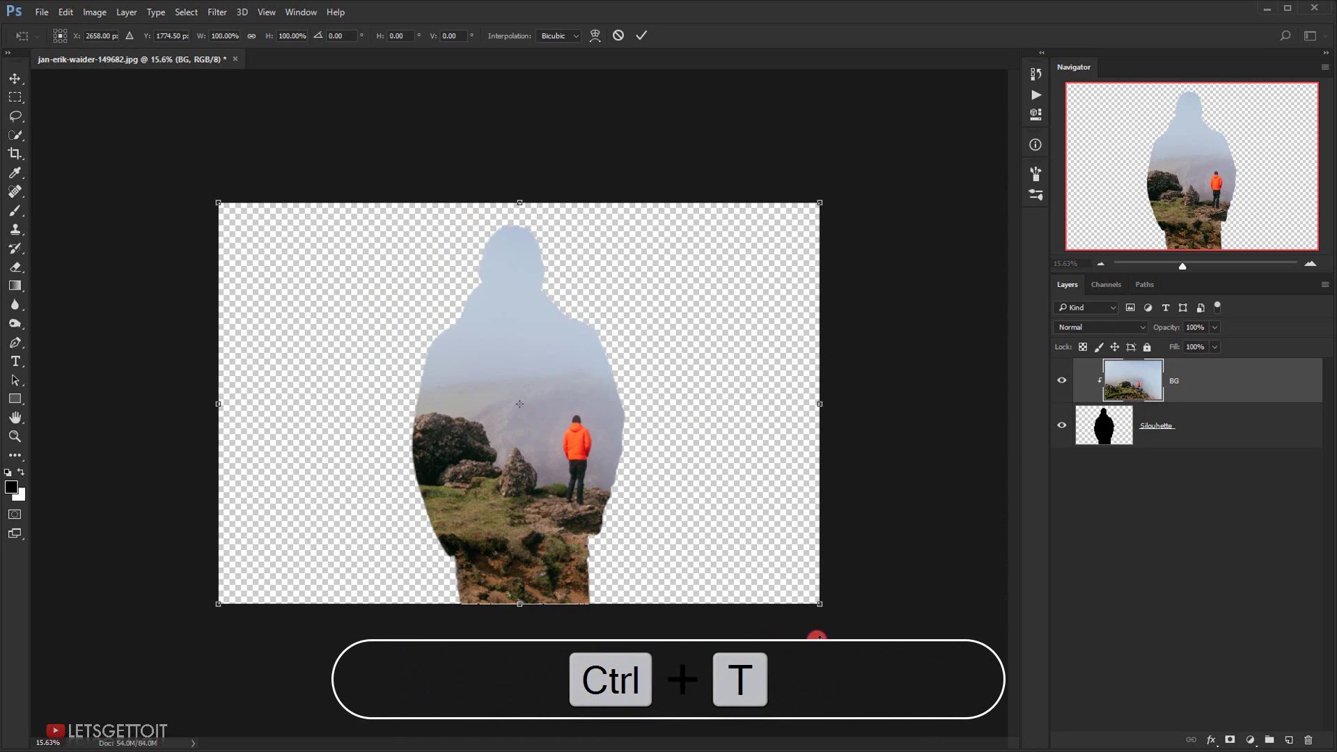
{"action": "left_click_drag", "start_coordinate": [819, 606], "coordinate": [877, 649]}
{"action": "left_click_drag", "start_coordinate": [672, 594], "coordinate": [567, 553]}
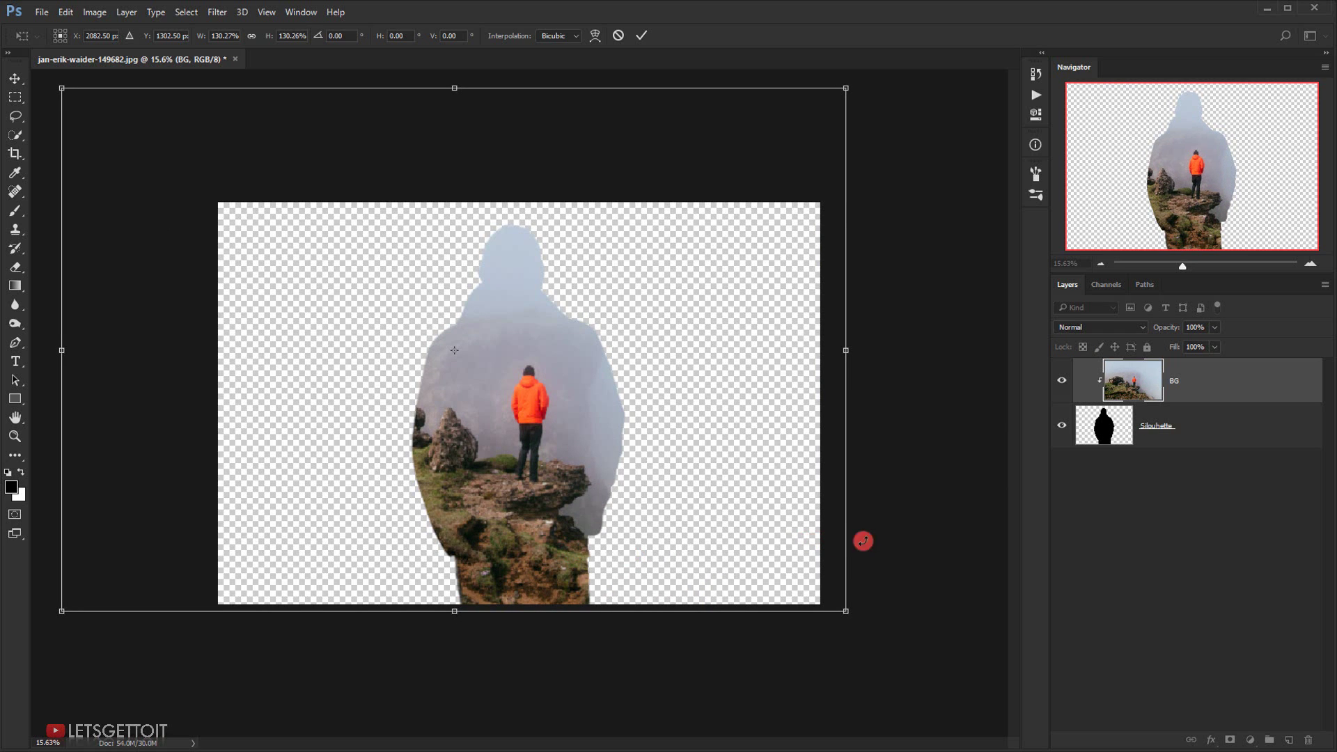
{"action": "key", "text": "Return"}
{"action": "key", "text": "w"}
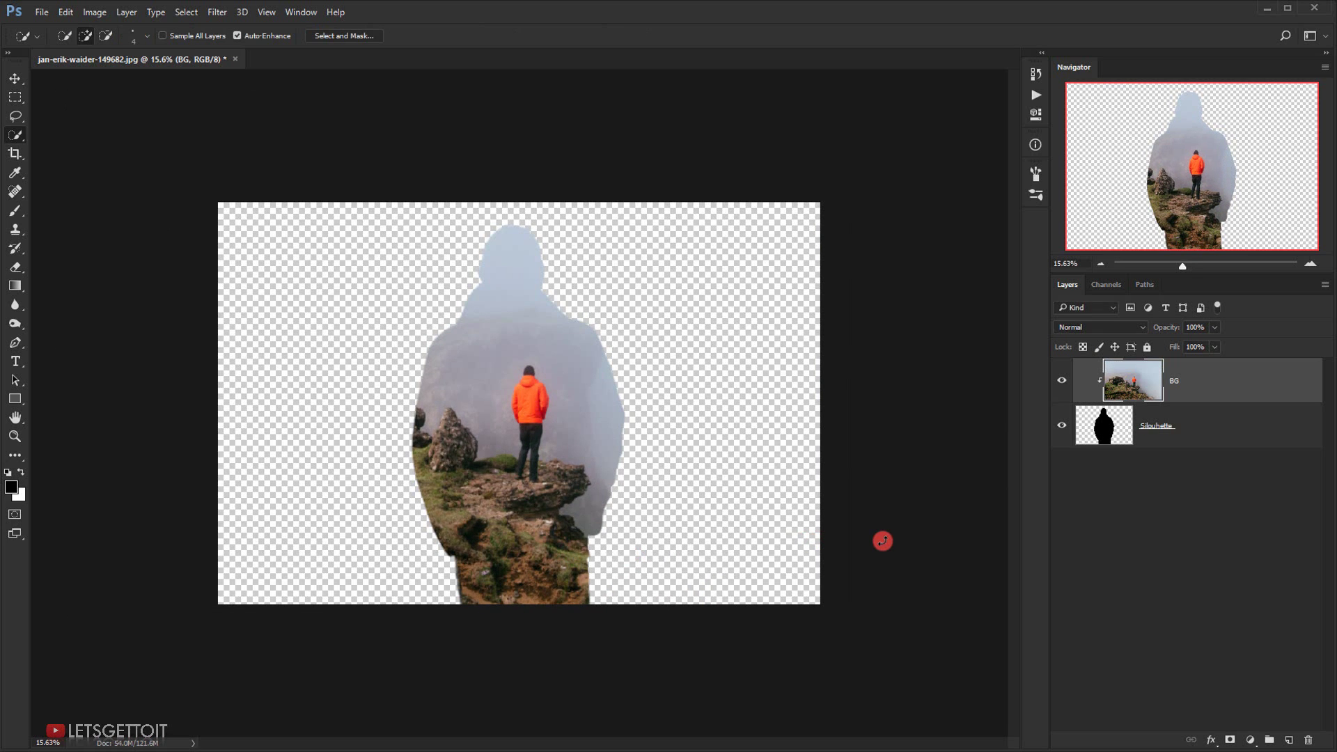
{"action": "key", "text": "ctrl+0"}
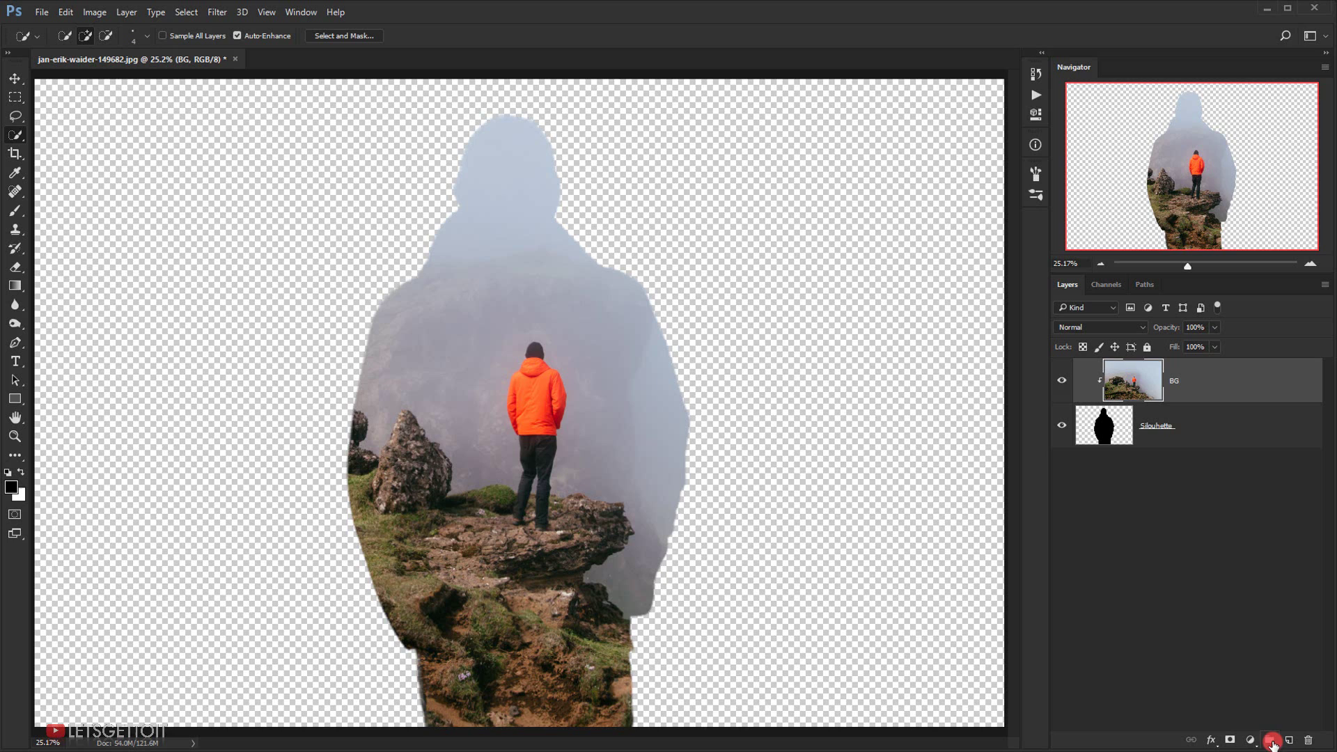
{"action": "left_click", "coordinate": [1250, 740]}
Add a light gray (#ebeaea) Solid Color fill layer and move it below Silouhette.
{"action": "left_click", "coordinate": [1281, 430]}
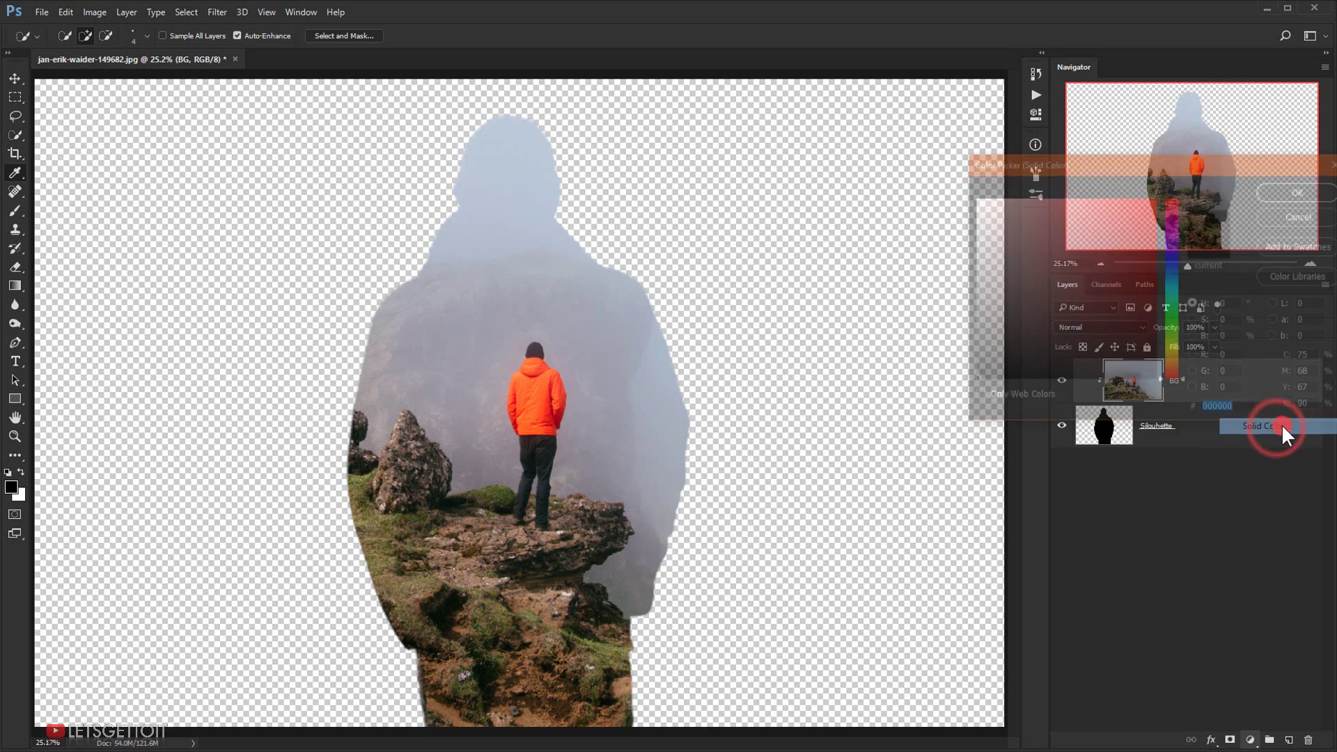
{"action": "left_click_drag", "start_coordinate": [982, 215], "coordinate": [974, 218]}
{"action": "left_click", "coordinate": [1303, 189]}
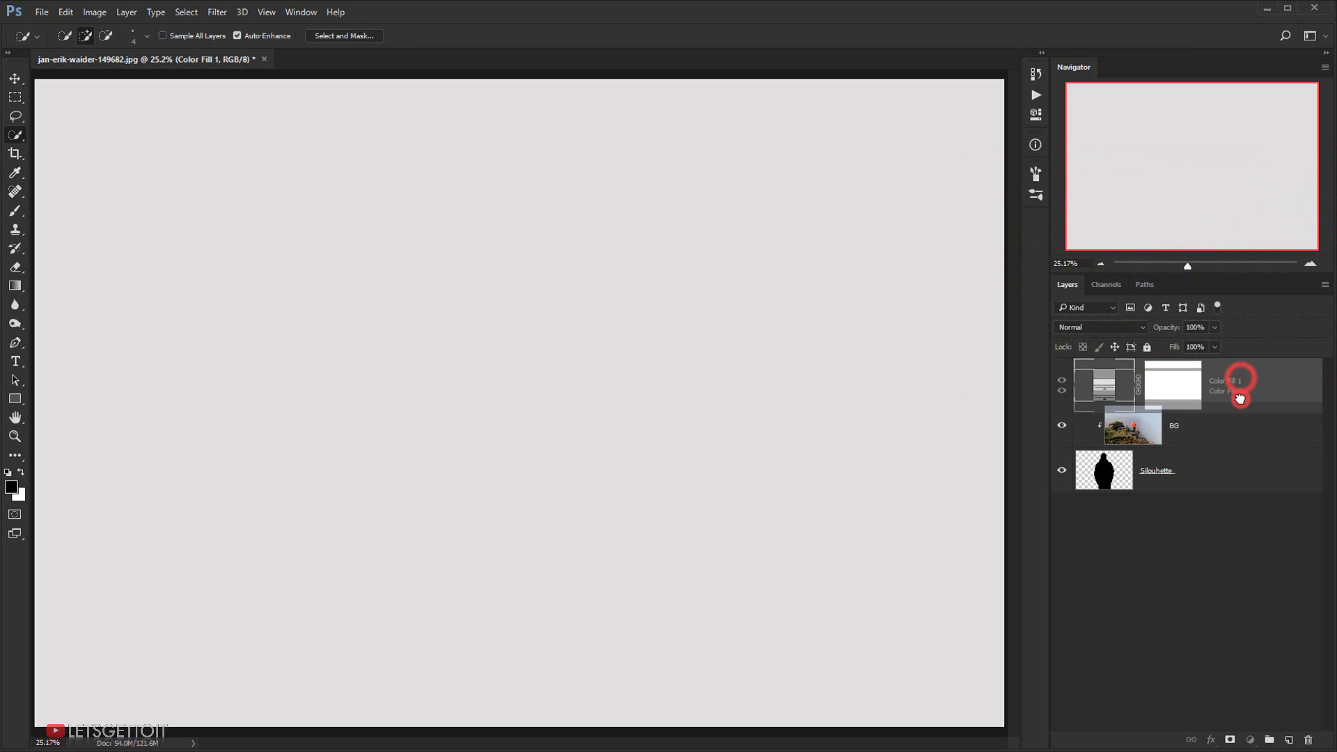
{"action": "left_click_drag", "start_coordinate": [1236, 377], "coordinate": [1149, 495]}
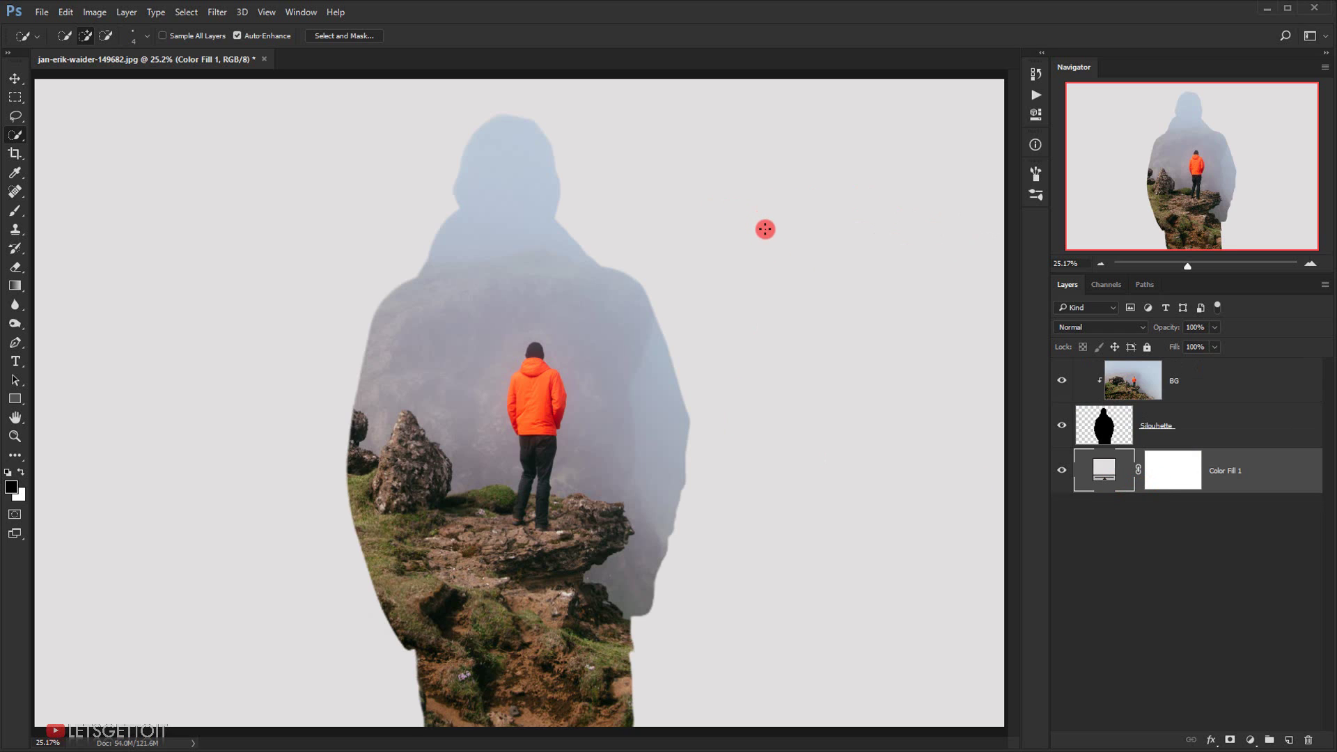
Duplicate BG, move the copy below Silouhette, desaturate it and set its blend mode to Soft Light.
{"action": "left_click", "coordinate": [1227, 384]}
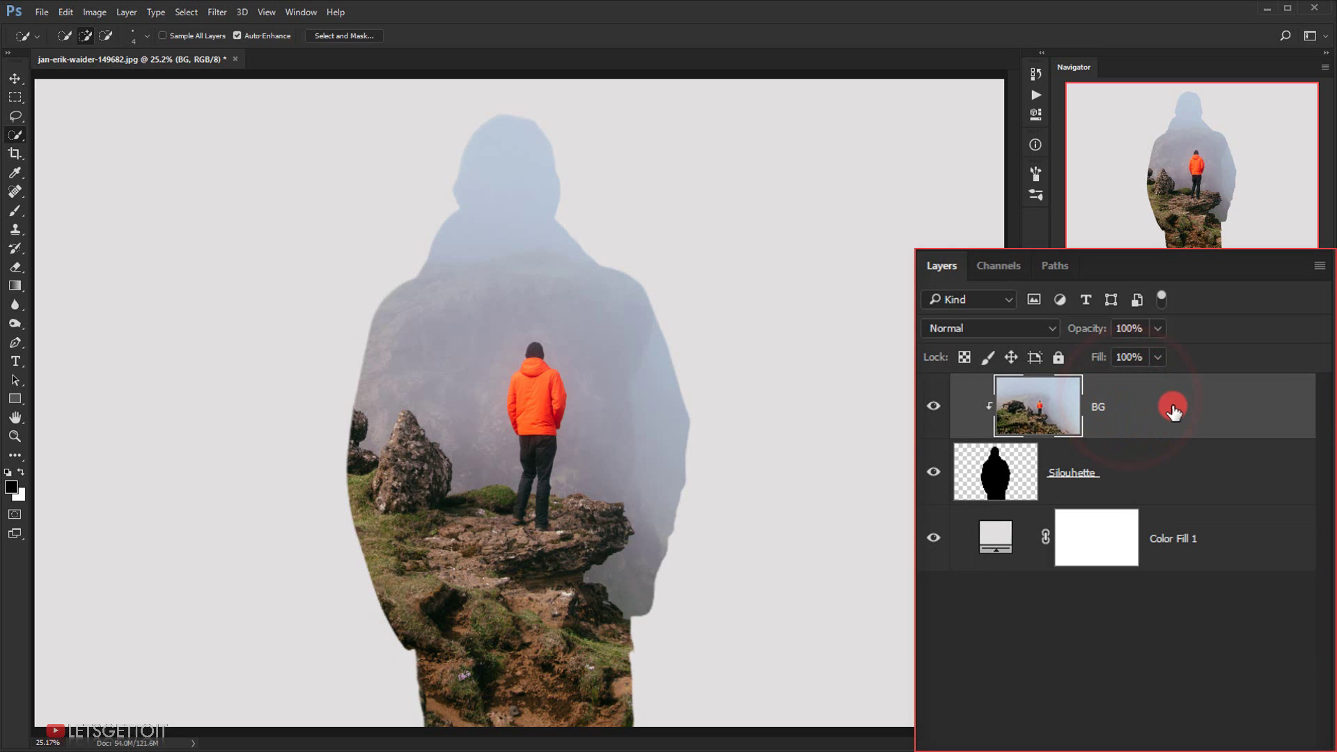
{"action": "key", "text": "ctrl+j"}
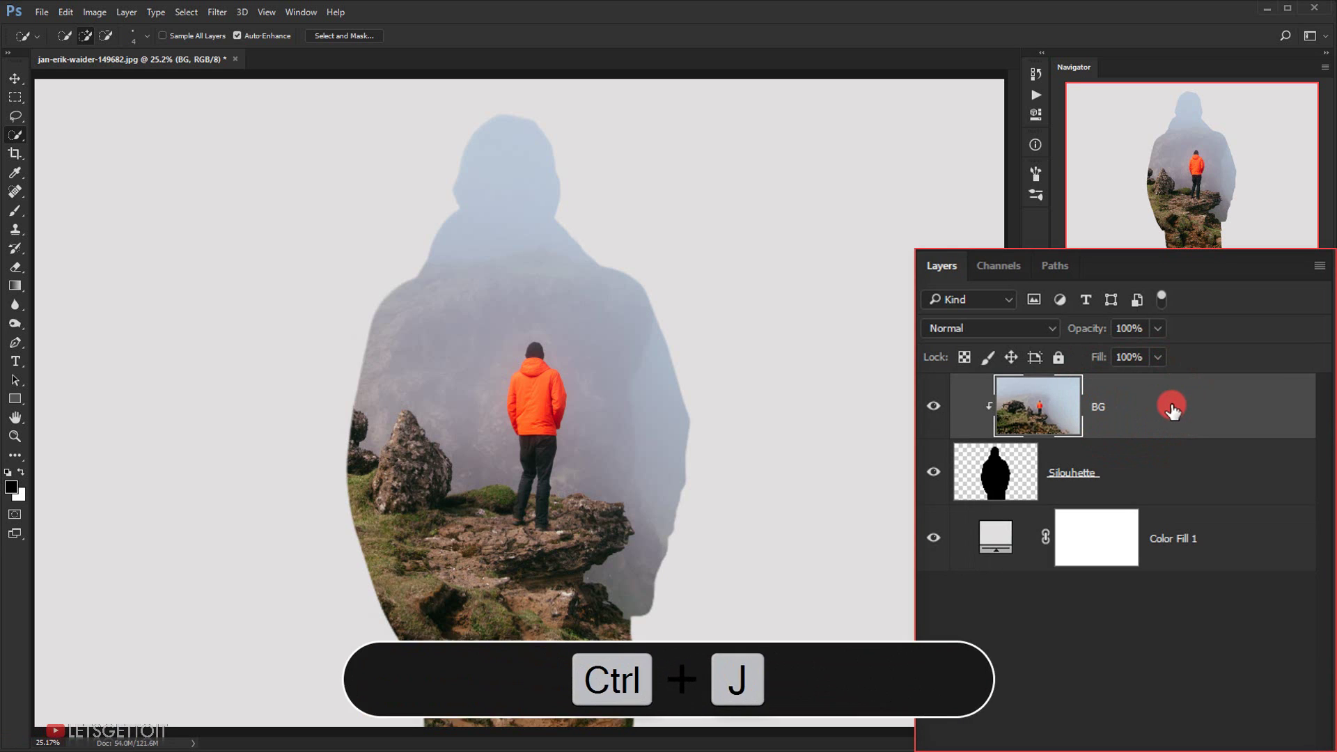
{"action": "left_click_drag", "start_coordinate": [1134, 424], "coordinate": [1028, 577]}
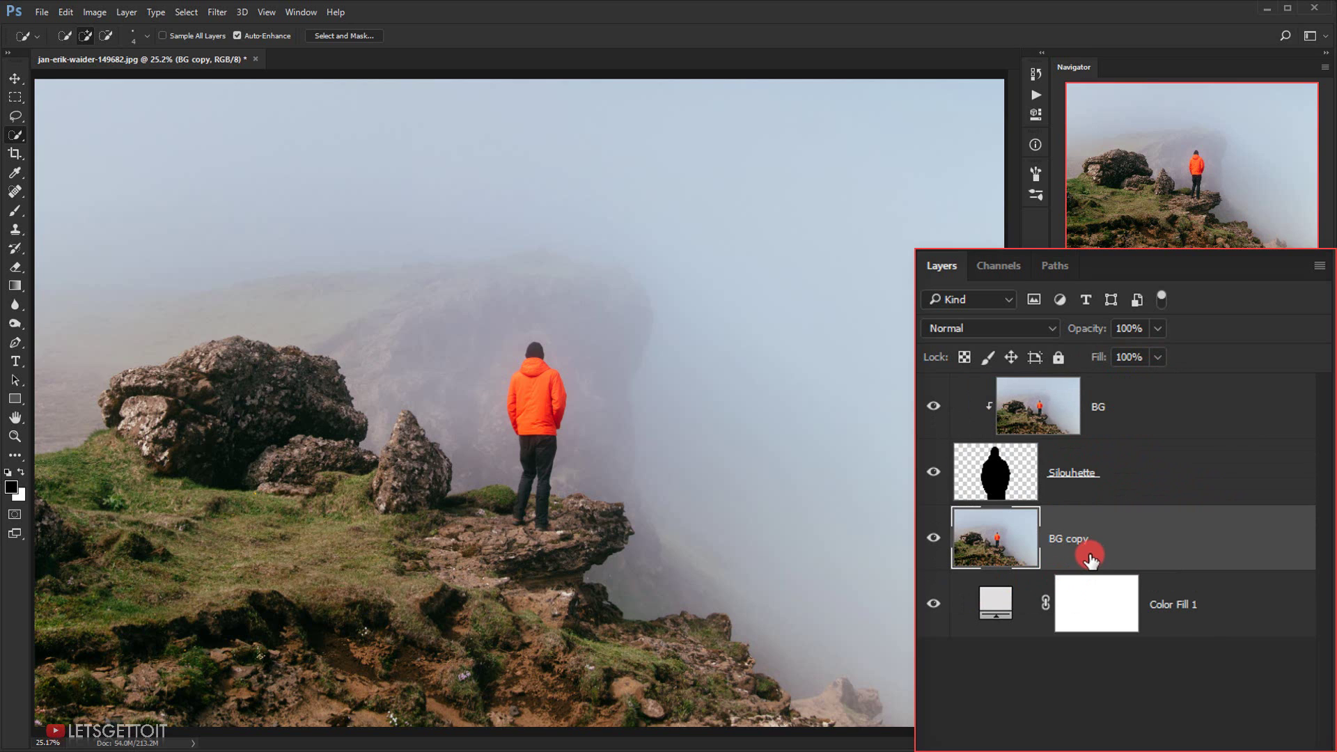
{"action": "key", "text": "ctrl+shift+u"}
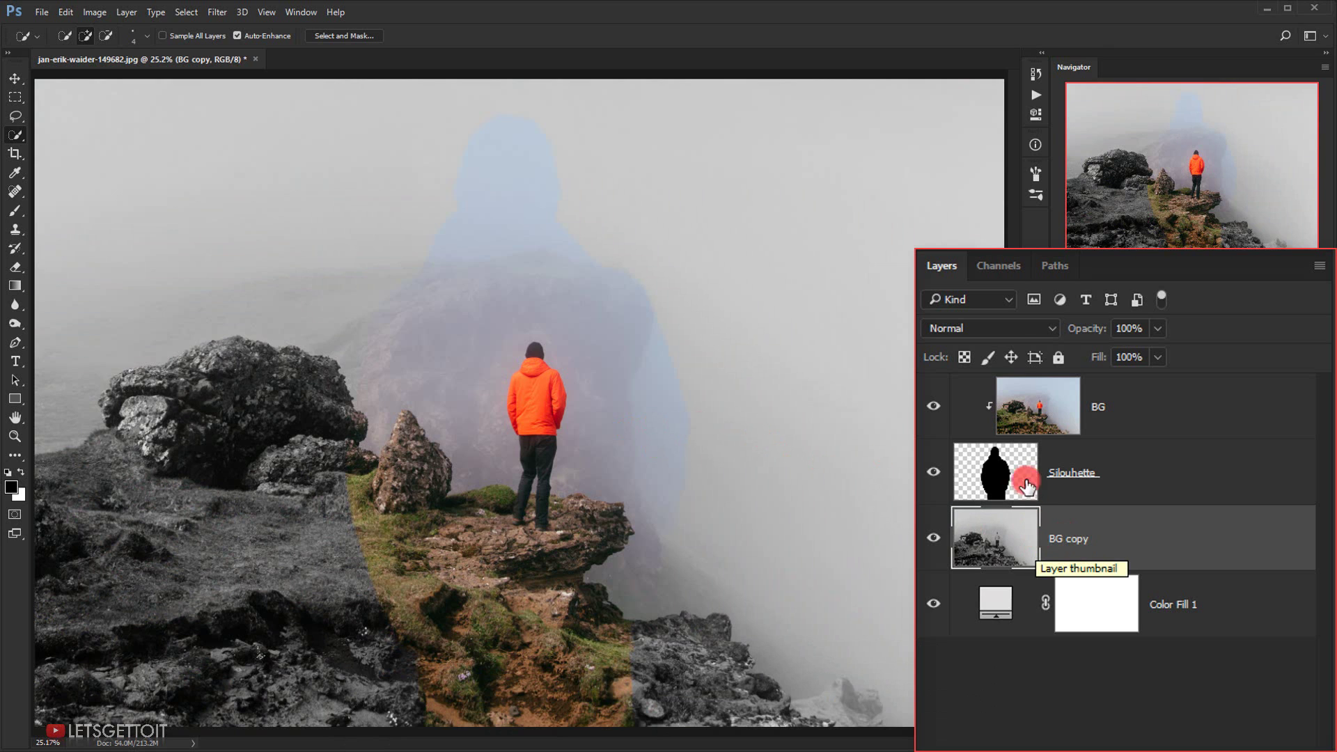
{"action": "left_click", "coordinate": [1005, 322]}
{"action": "left_click", "coordinate": [969, 549]}
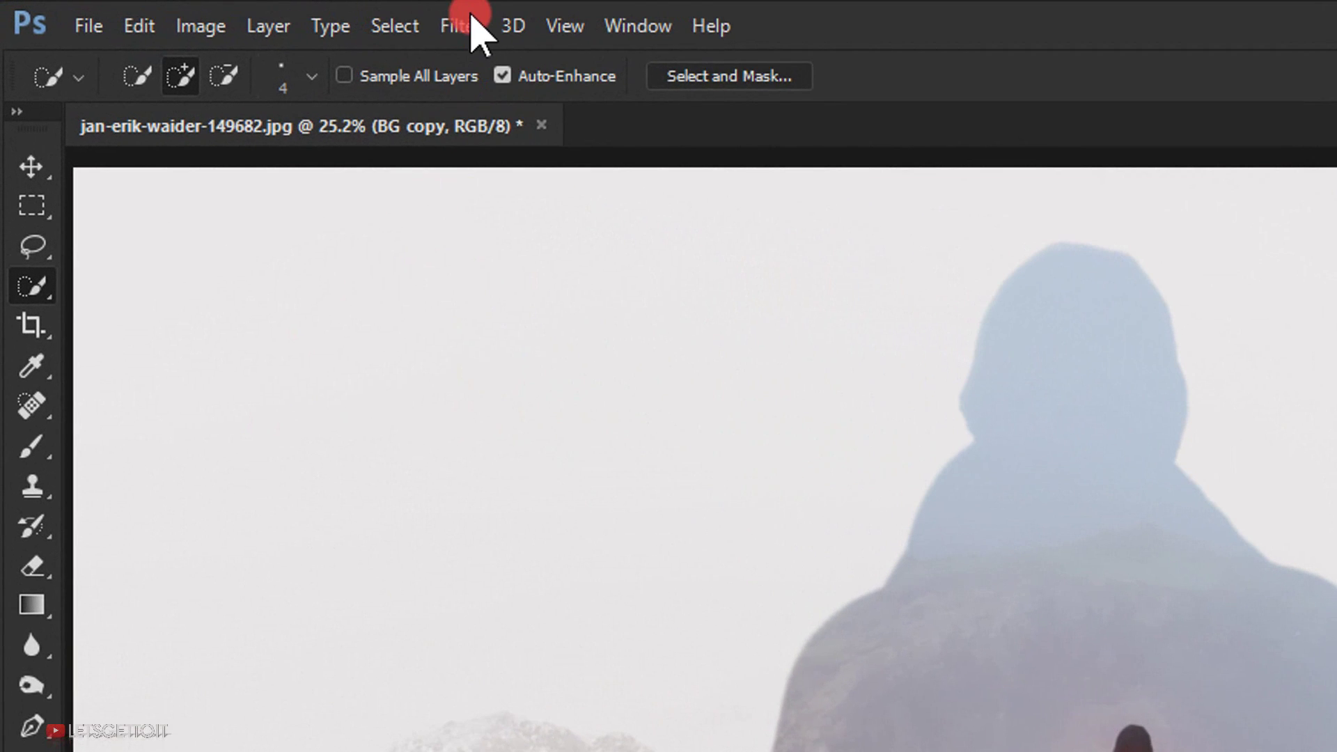
{"action": "left_click", "coordinate": [461, 26]}
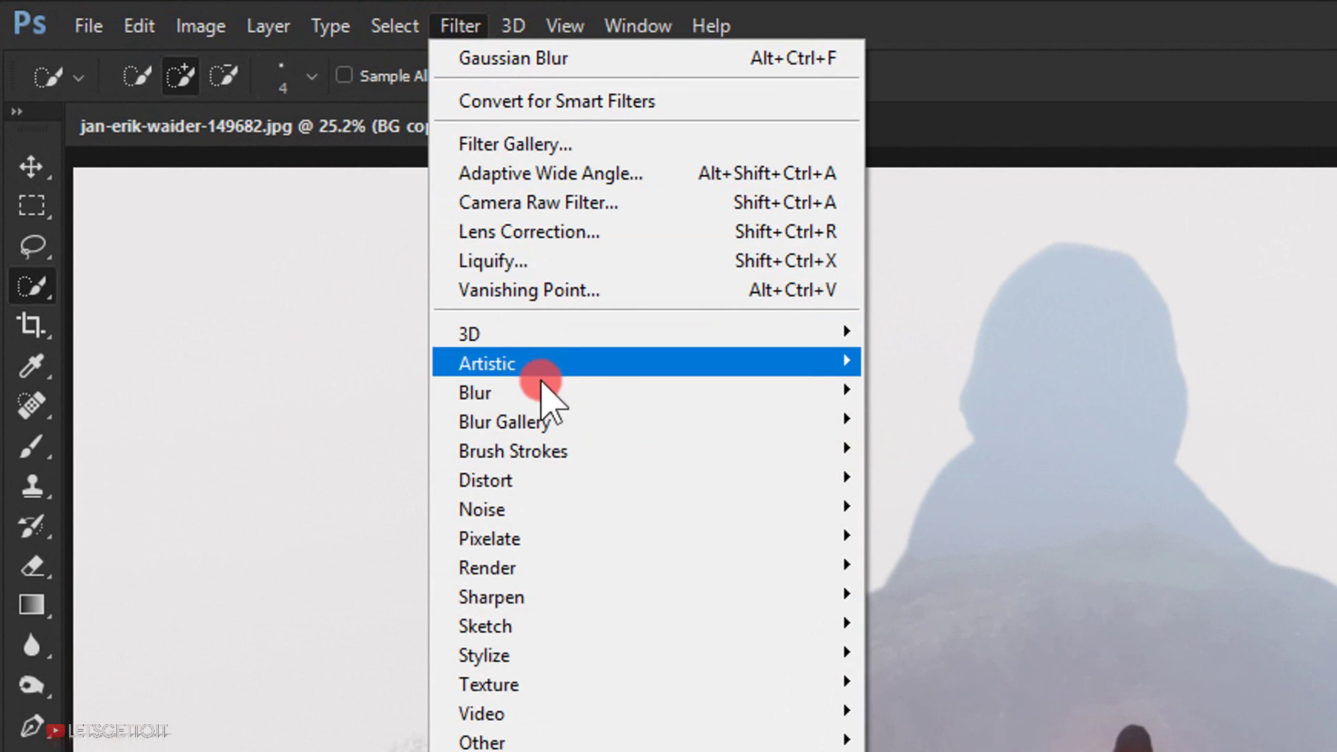
Apply a 30 px Gaussian Blur to BG copy and lower its opacity to 50%.
{"action": "mouse_move", "coordinate": [544, 394]}
{"action": "left_click", "coordinate": [949, 508]}
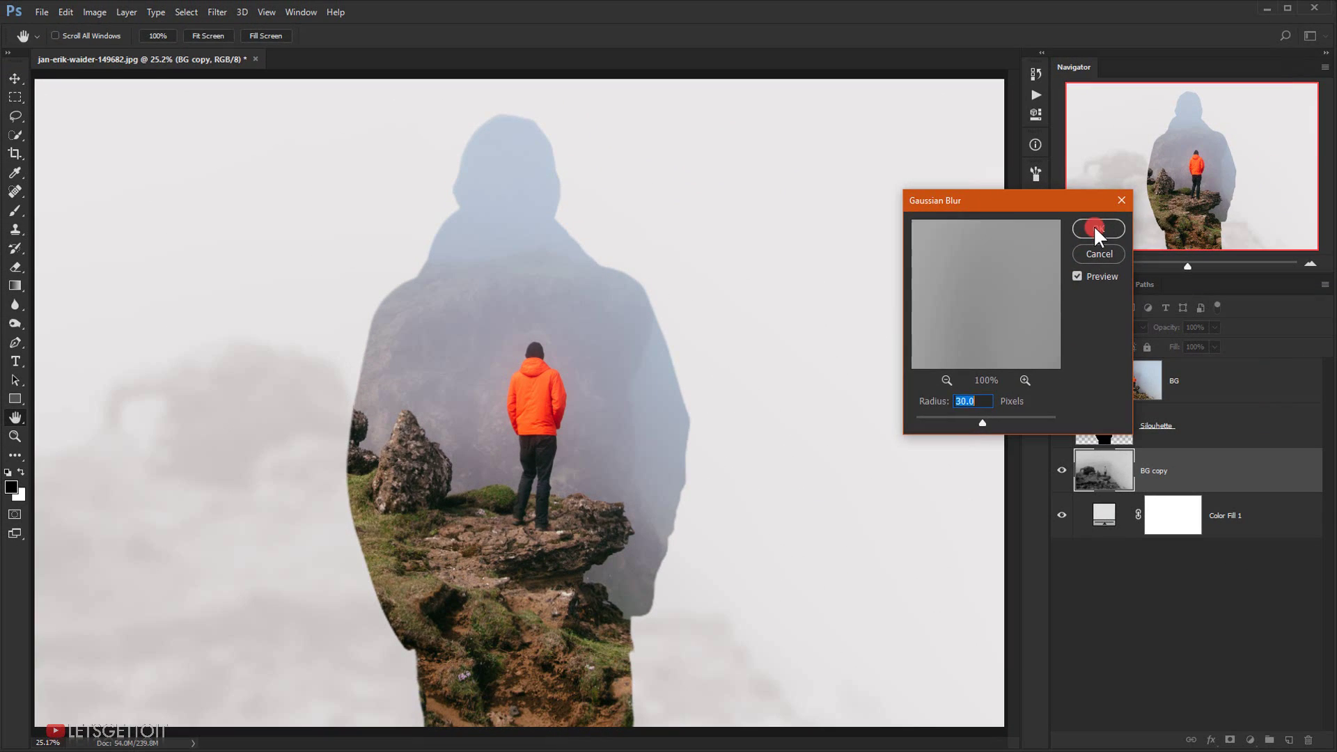
{"action": "left_click", "coordinate": [1095, 228]}
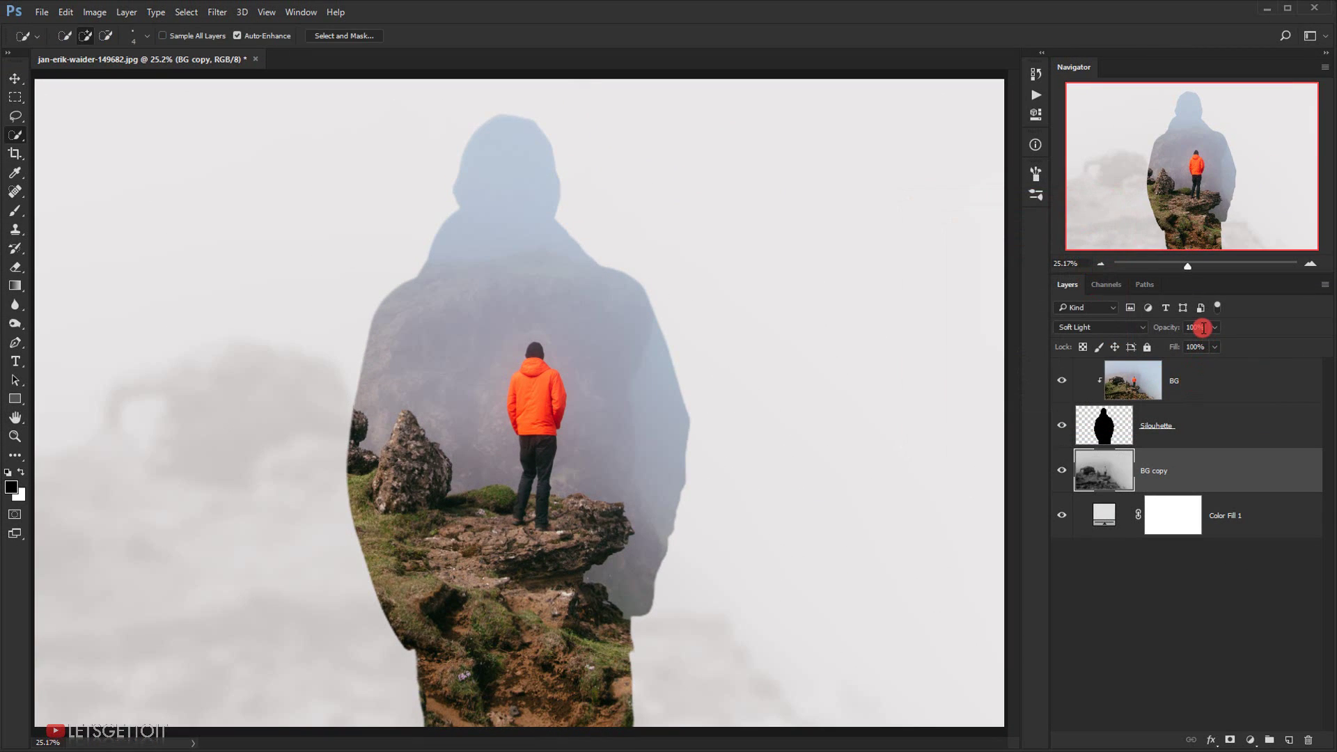
{"action": "left_click", "coordinate": [1204, 328]}
{"action": "type", "text": "50"}
{"action": "key", "text": "Return"}
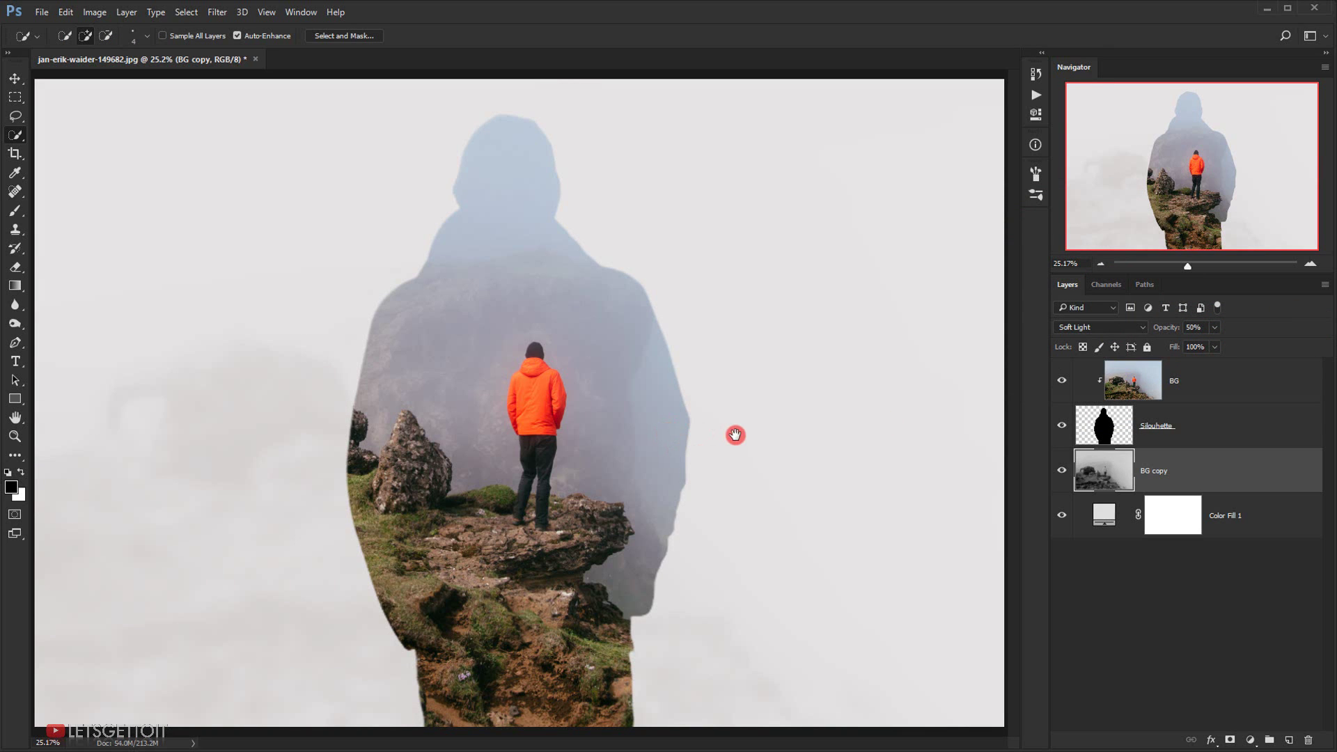
{"action": "scroll", "coordinate": [564, 393], "scroll_direction": "down", "scroll_amount": 2}
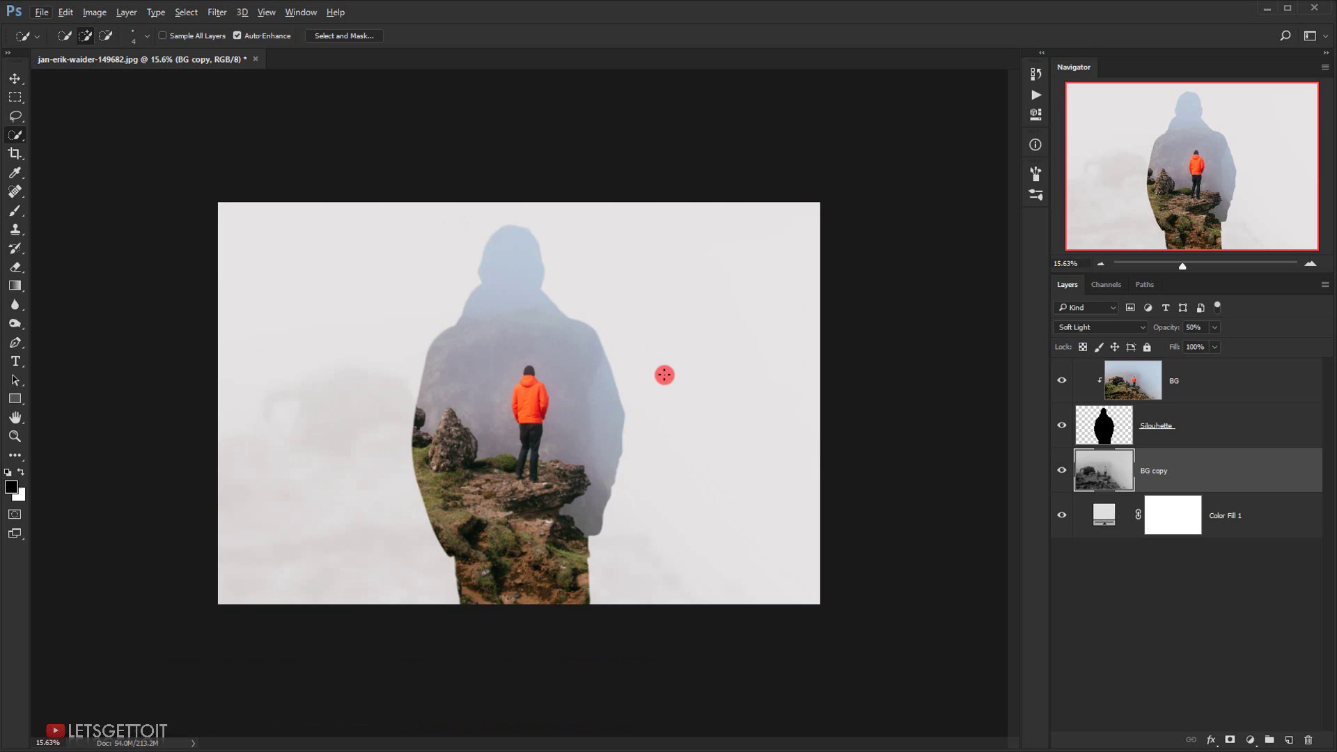
{"action": "scroll", "coordinate": [664, 375], "scroll_direction": "up", "scroll_amount": 2}
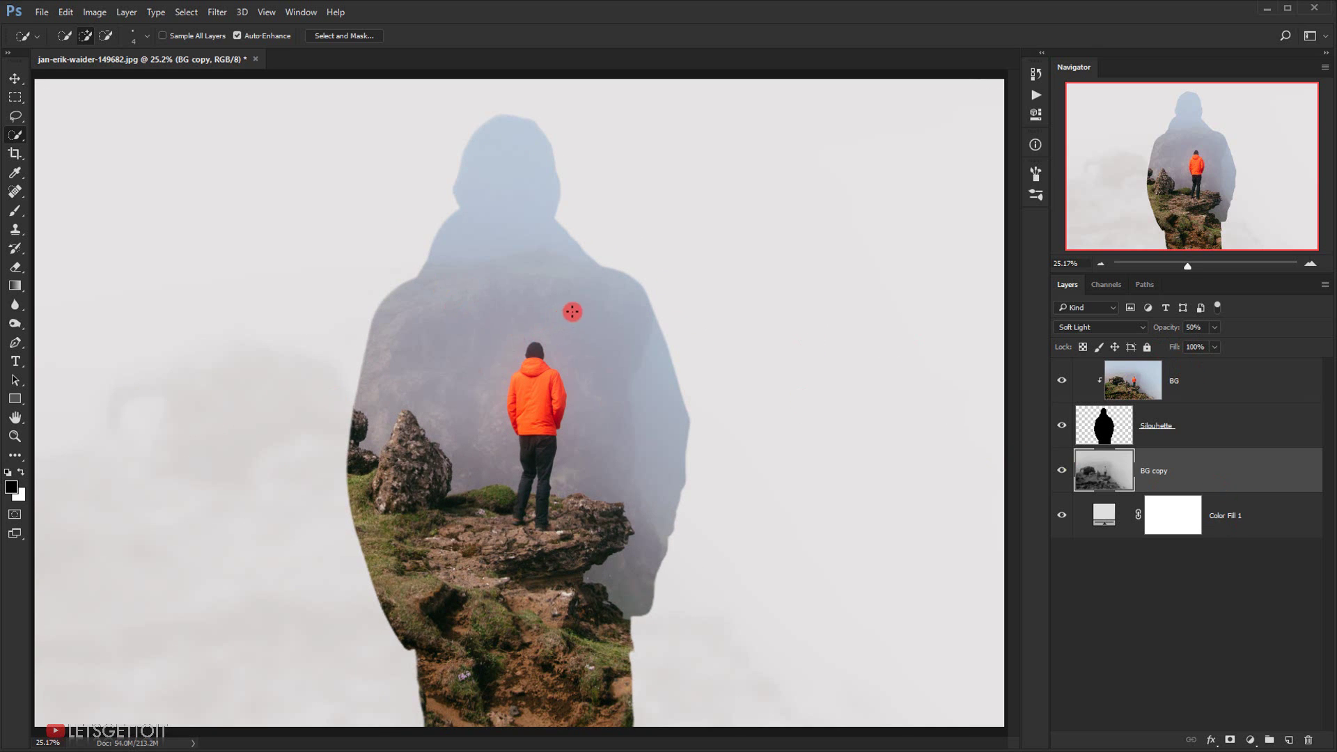
Add a Curves layer above BG, pulling the shadows down and the highlights up into an S-curve.
{"action": "left_click", "coordinate": [1264, 389]}
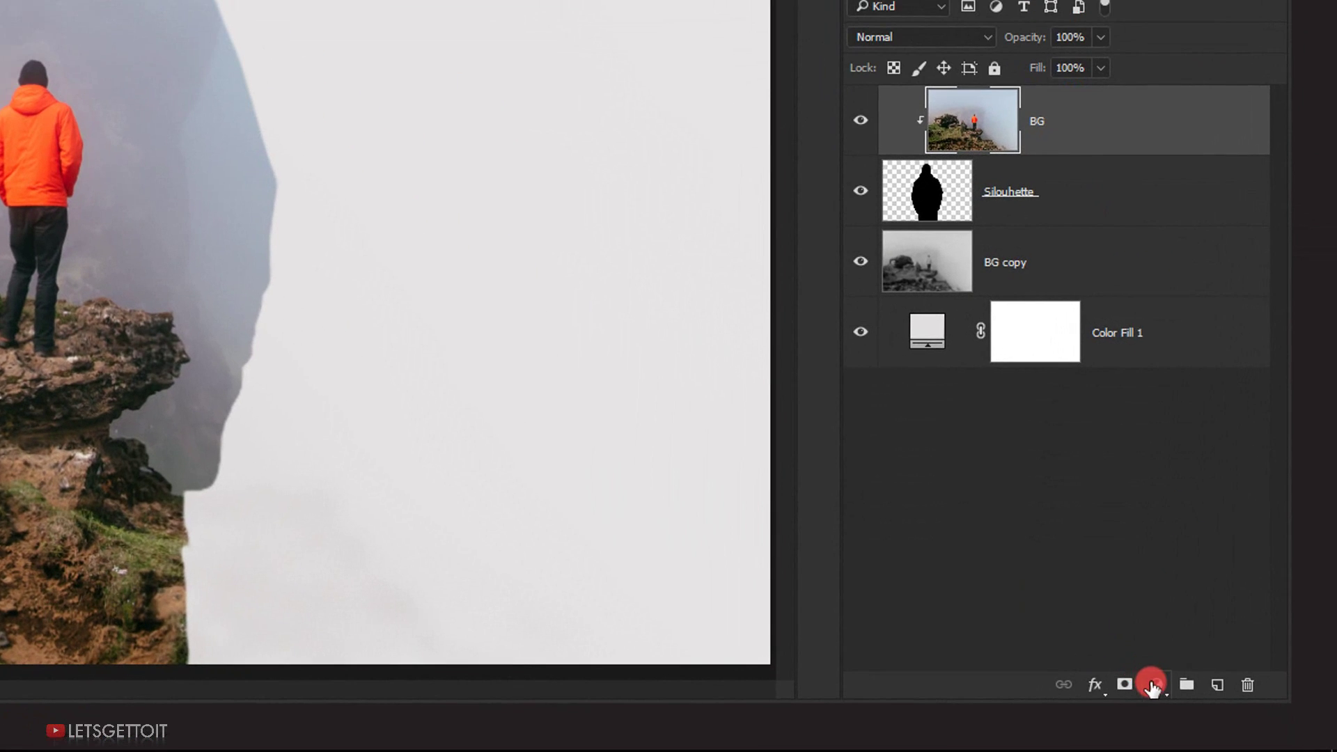
{"action": "left_click", "coordinate": [1249, 740]}
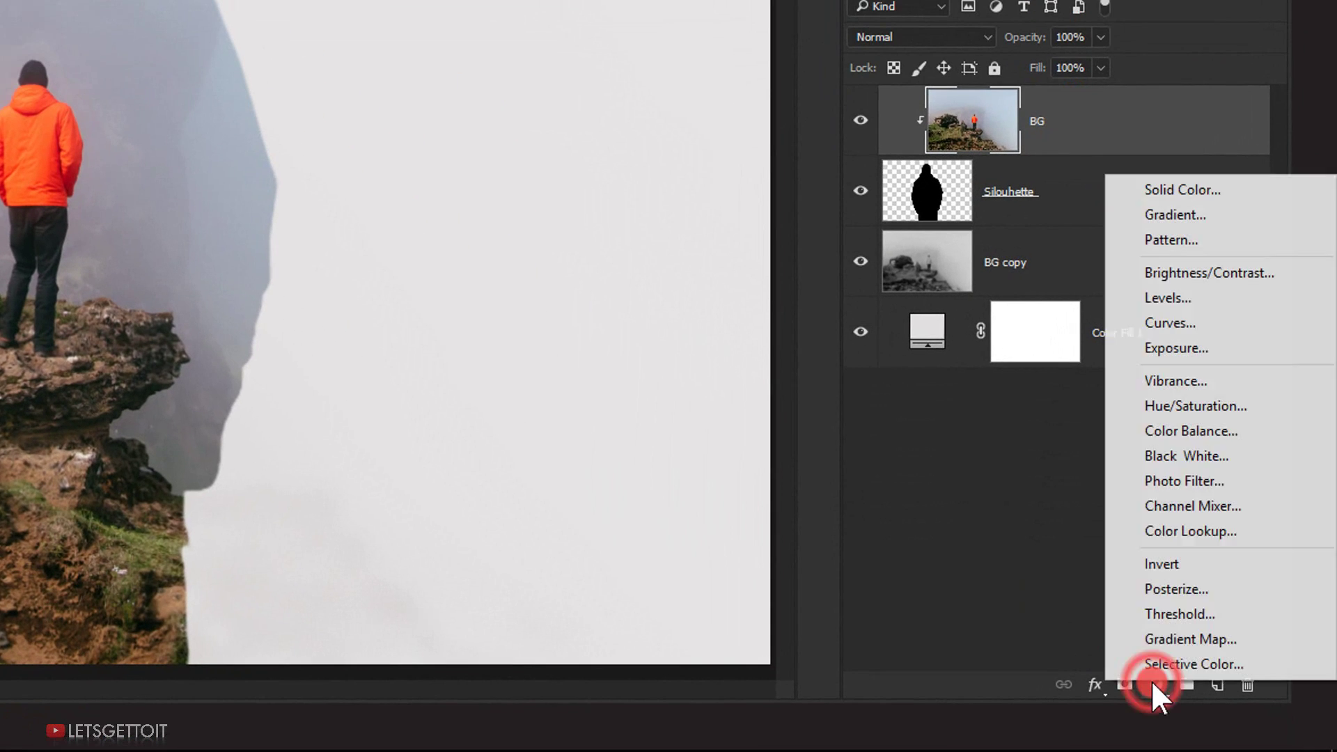
{"action": "left_click", "coordinate": [1187, 322]}
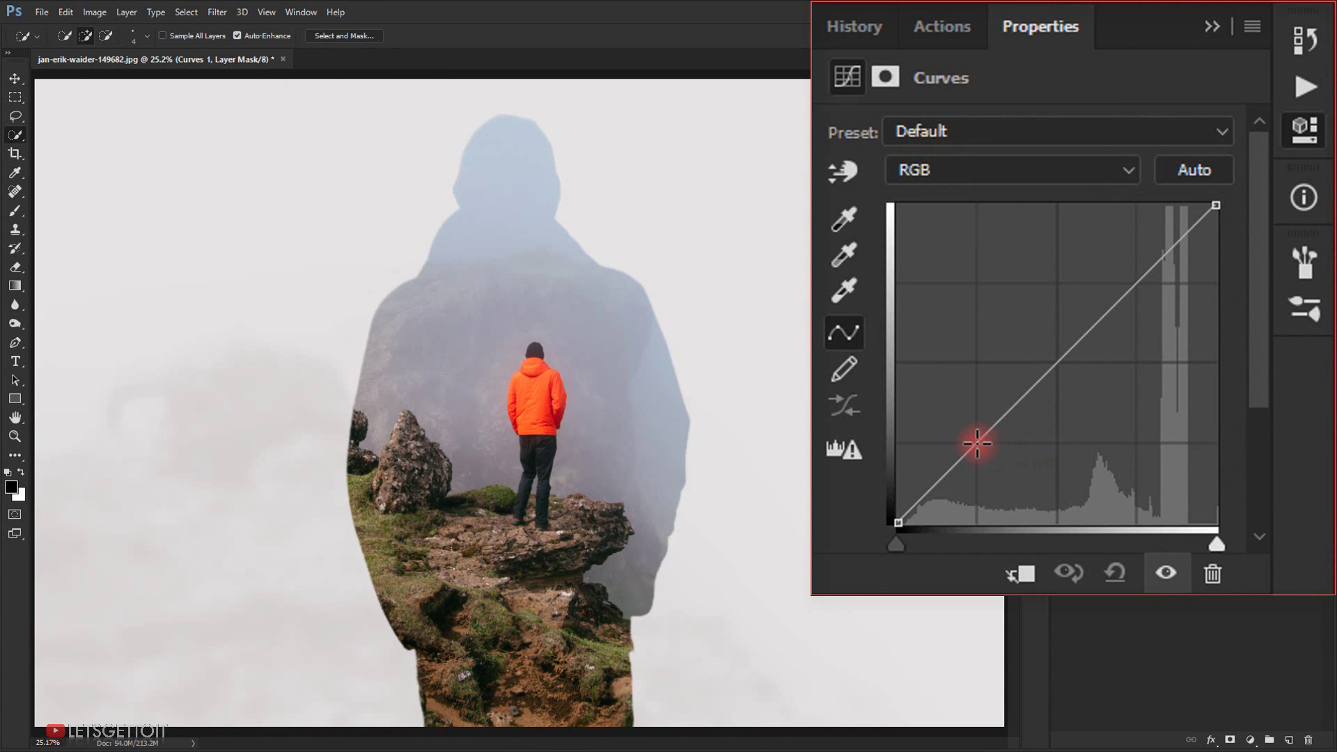
{"action": "left_click_drag", "start_coordinate": [975, 446], "coordinate": [978, 453]}
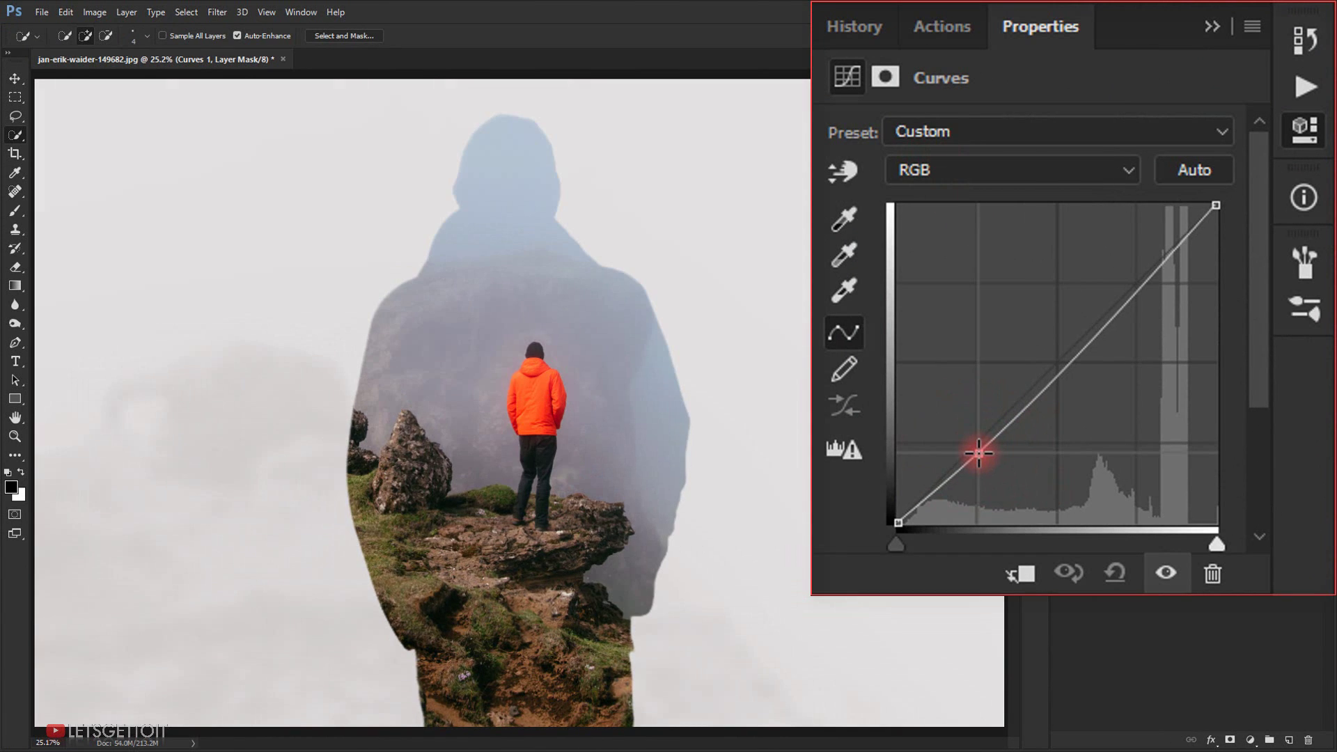
{"action": "left_click_drag", "start_coordinate": [1144, 280], "coordinate": [1143, 290]}
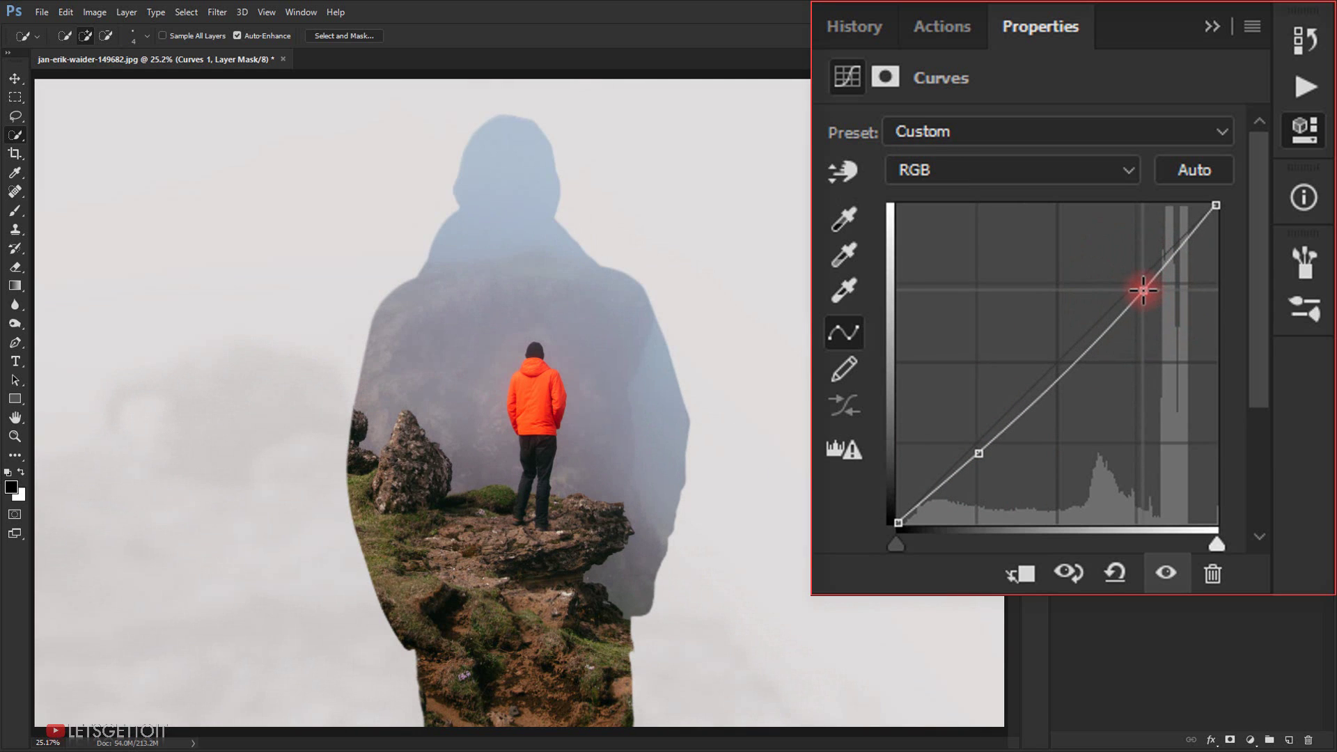
Raise the Red channel's shadow point and lower its highlights for a soft pink cast.
{"action": "left_click", "coordinate": [926, 176]}
{"action": "left_click", "coordinate": [933, 217]}
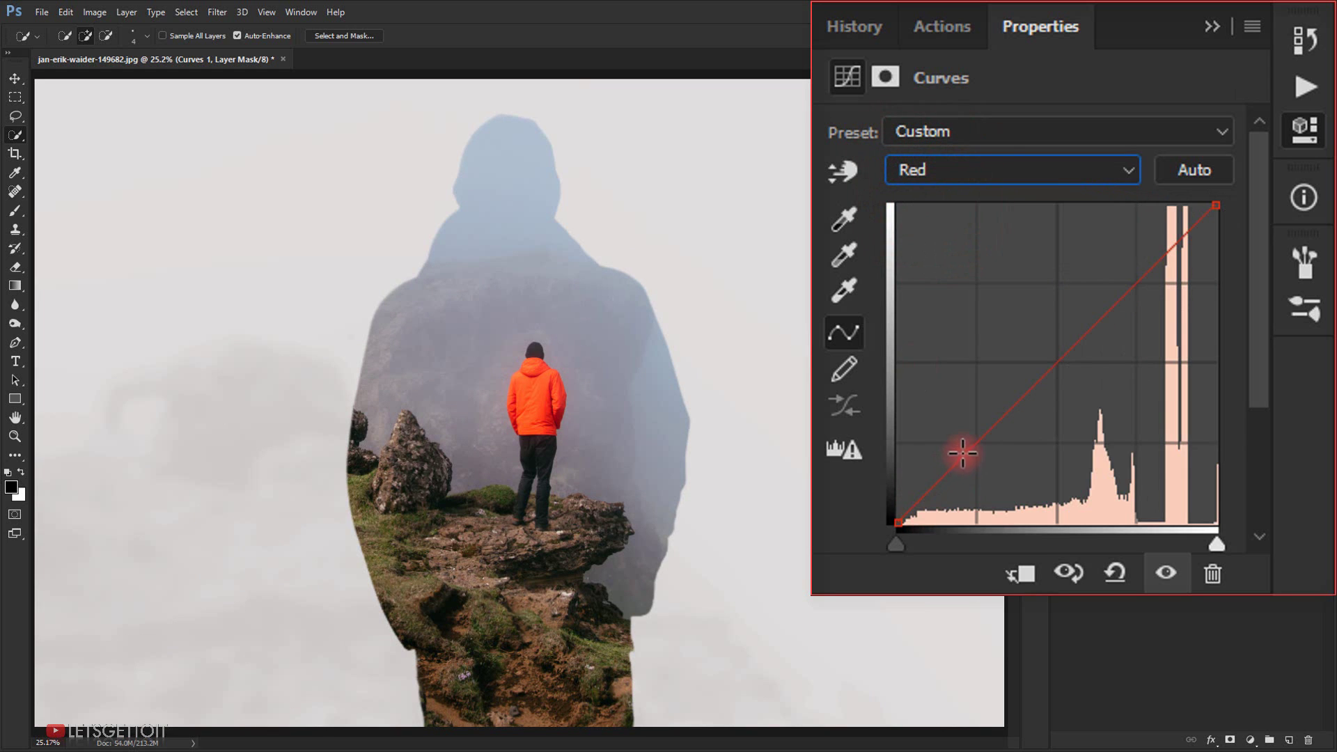
{"action": "left_click_drag", "start_coordinate": [897, 522], "coordinate": [891, 470]}
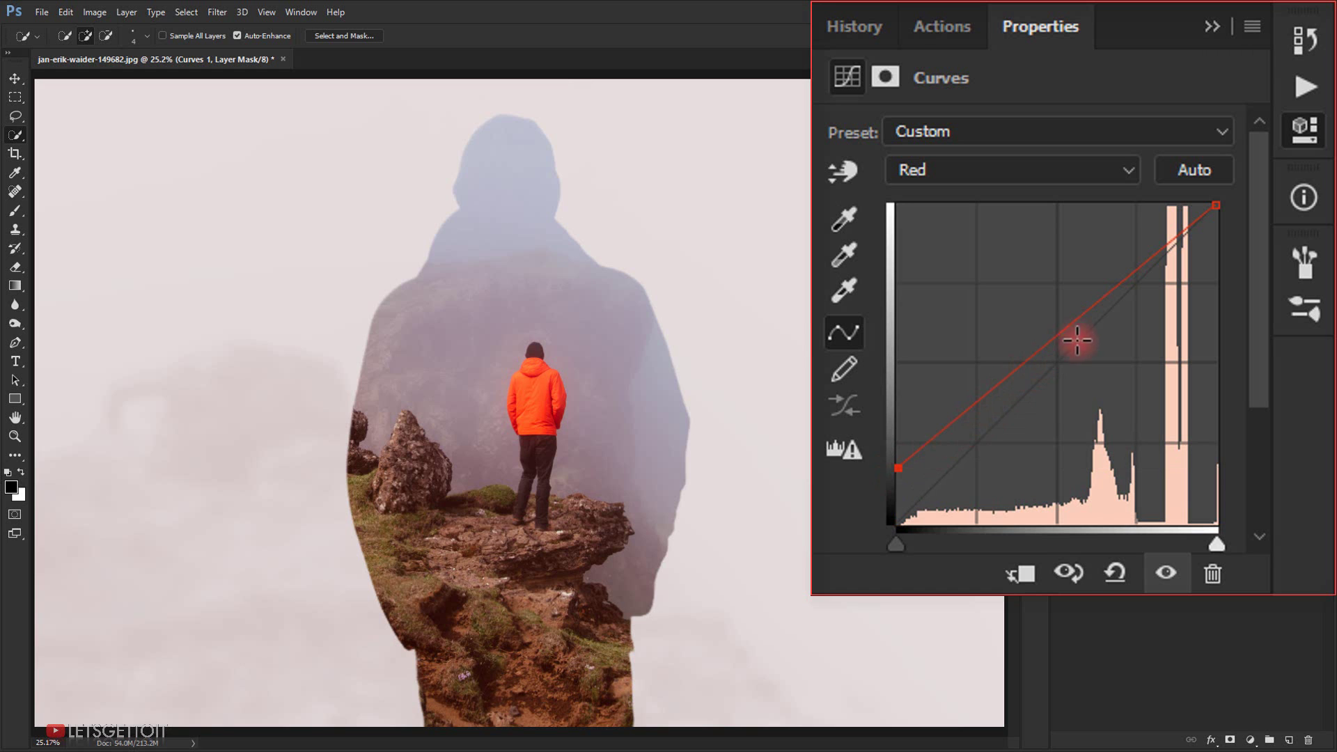
{"action": "left_click_drag", "start_coordinate": [1127, 279], "coordinate": [1127, 279]}
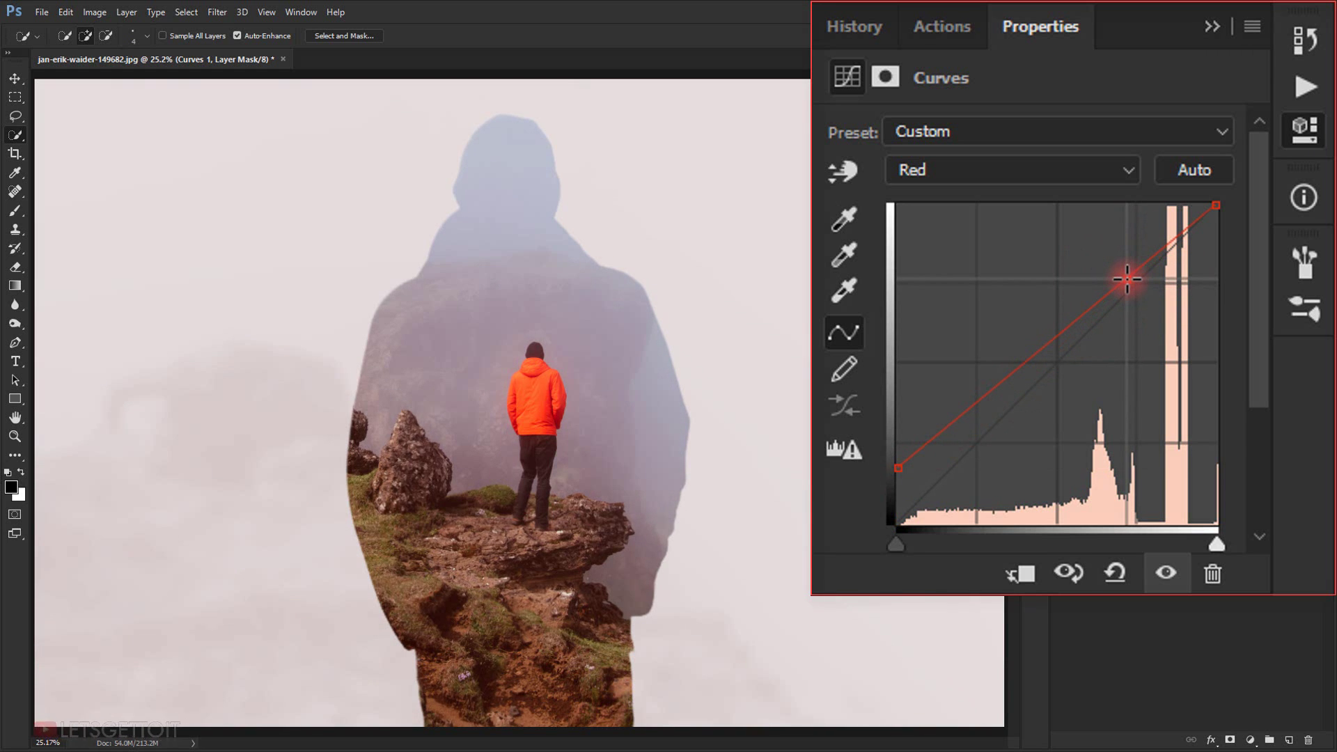
{"action": "mouse_move", "coordinate": [1123, 282]}
{"action": "left_mouse_down"}
{"action": "mouse_move", "coordinate": [1127, 299]}
{"action": "mouse_move", "coordinate": [1133, 280]}
{"action": "left_mouse_up"}
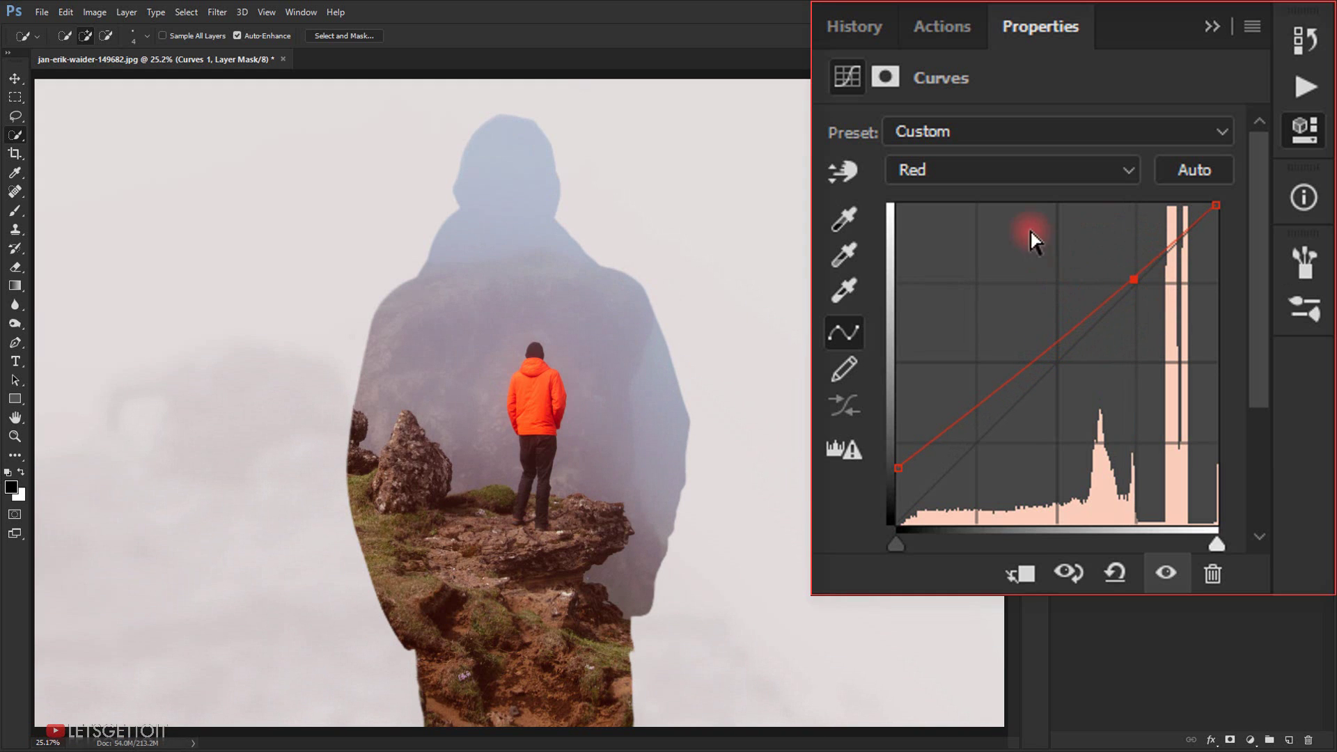
Lift the Blue channel's shadows toward purple and reshape its upper curve, then close Properties.
{"action": "left_click", "coordinate": [1009, 180]}
{"action": "left_click", "coordinate": [981, 259]}
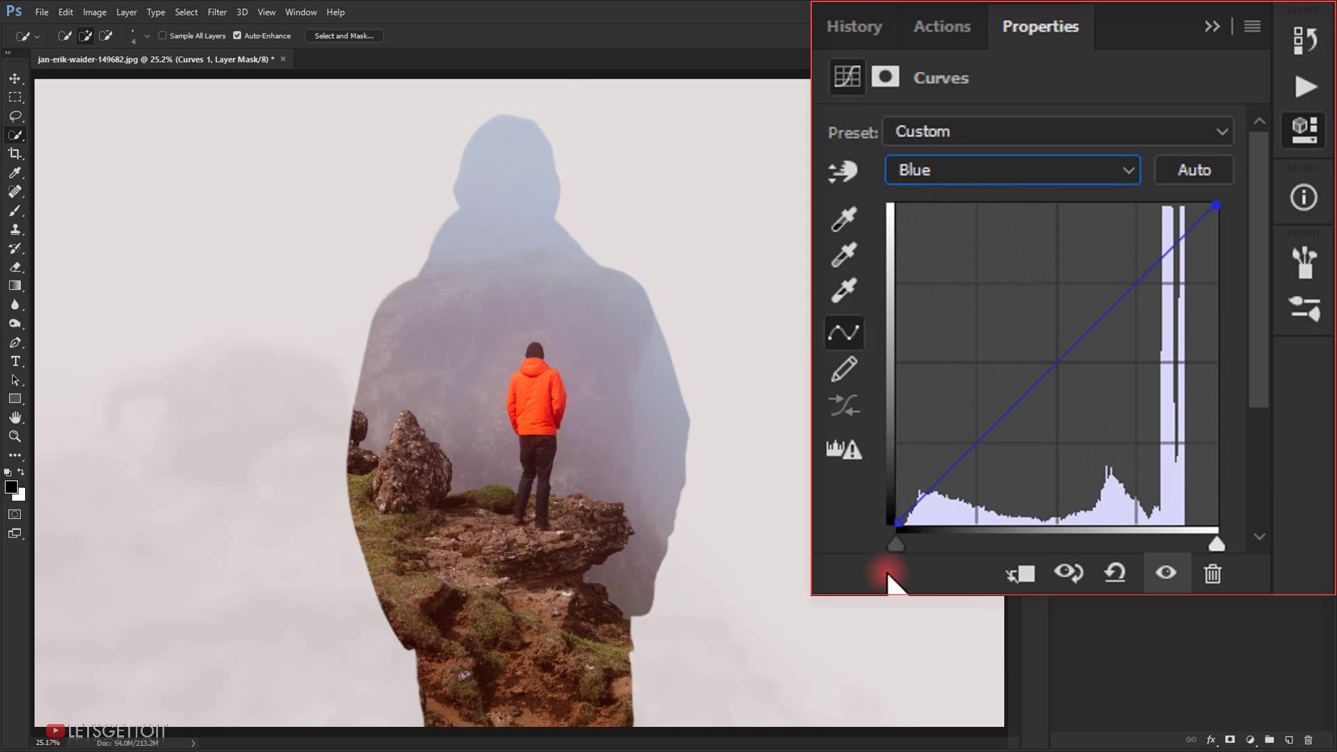
{"action": "left_click_drag", "start_coordinate": [897, 524], "coordinate": [898, 473]}
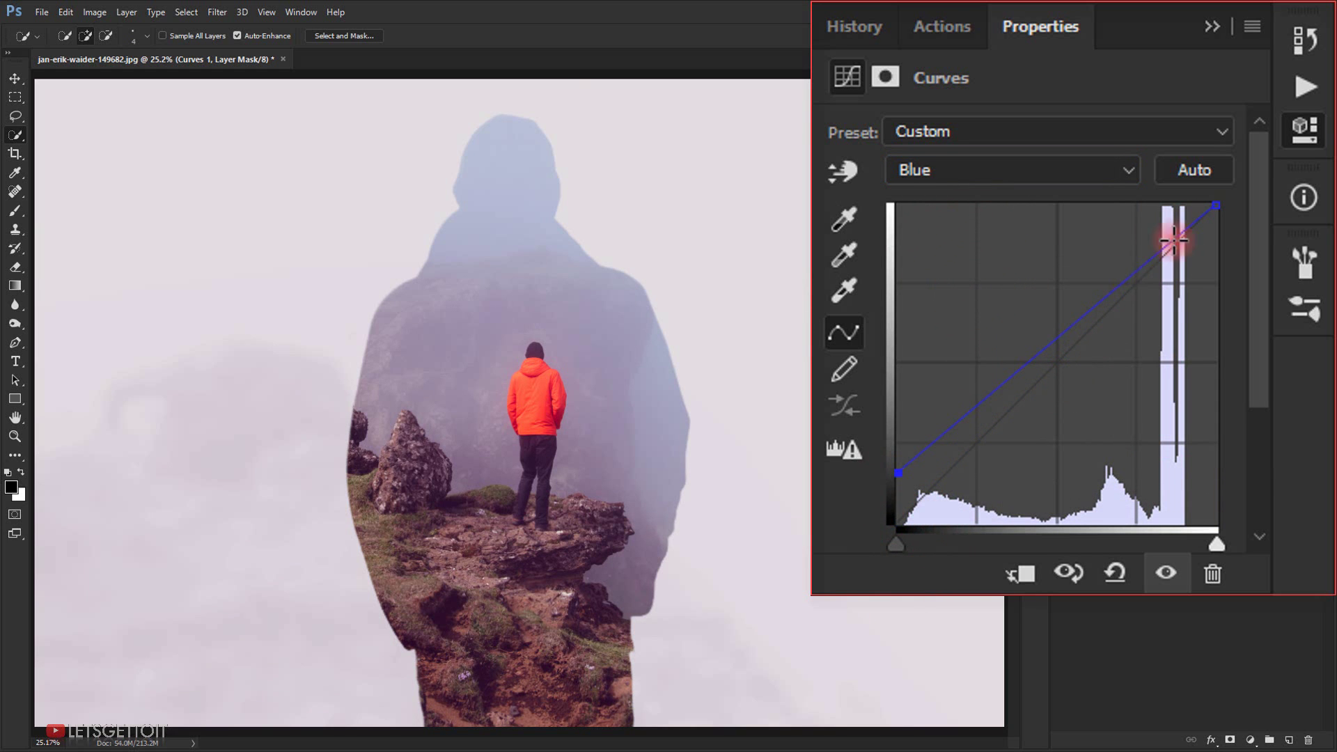
{"action": "mouse_move", "coordinate": [1136, 273]}
{"action": "left_mouse_down"}
{"action": "mouse_move", "coordinate": [1146, 282]}
{"action": "mouse_move", "coordinate": [1149, 263]}
{"action": "left_mouse_up"}
{"action": "left_click", "coordinate": [971, 416]}
{"action": "left_click_drag", "start_coordinate": [970, 416], "coordinate": [898, 460]}
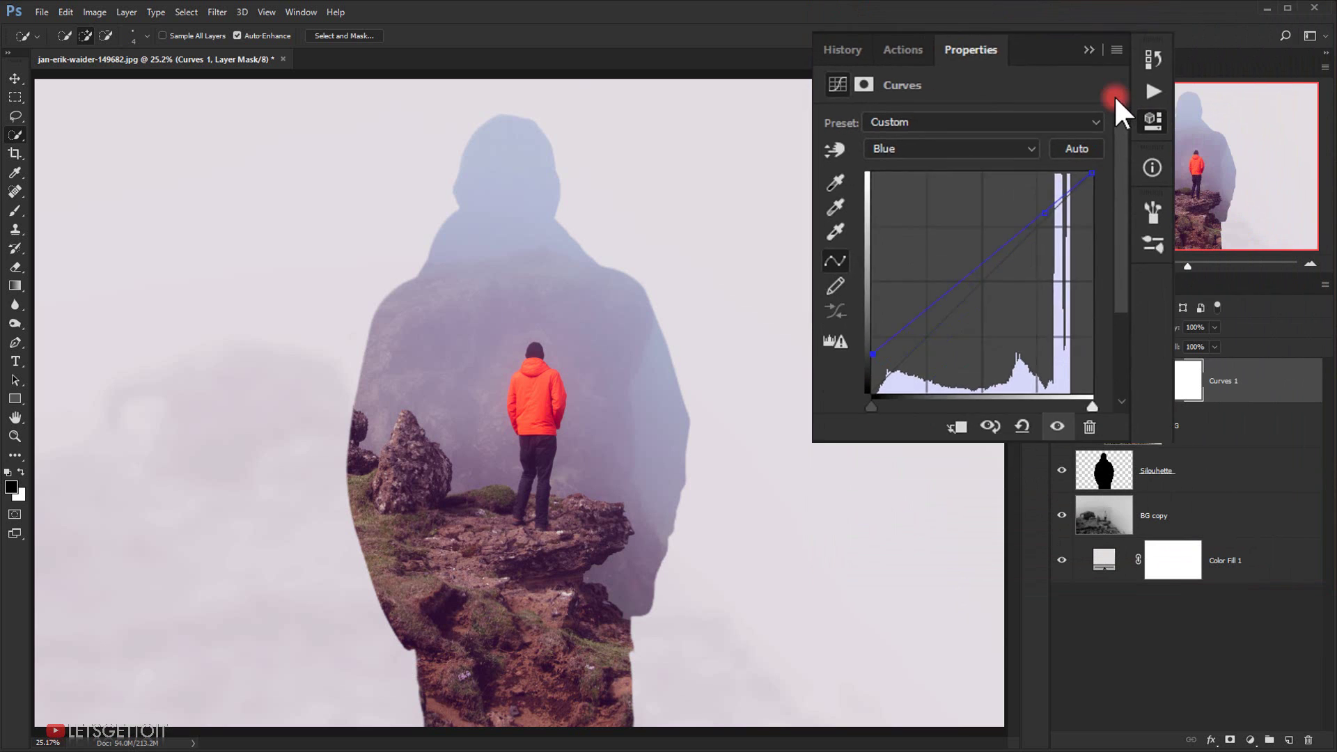
{"action": "left_click", "coordinate": [996, 68]}
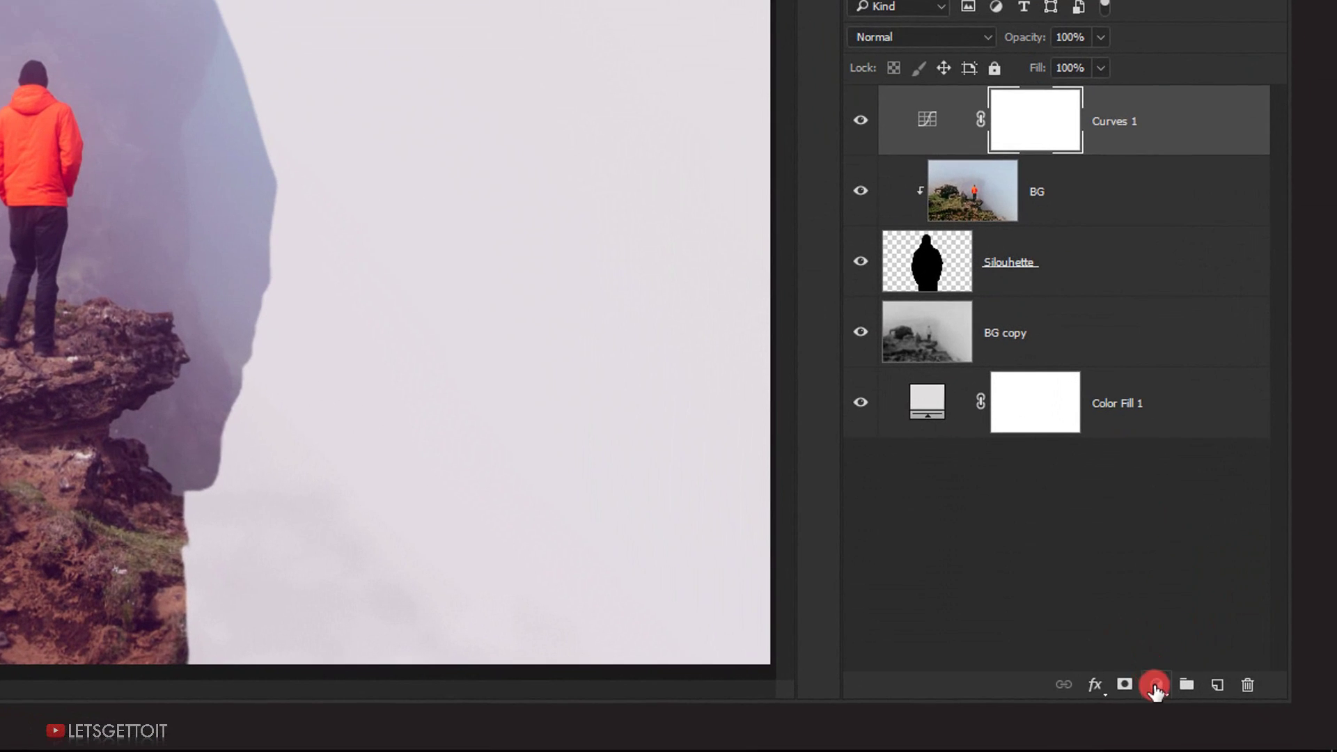
Add an Exposure 1 adjustment layer with Offset +0.0250 and Gamma Correction 0.83.
{"action": "left_click", "coordinate": [1250, 739]}
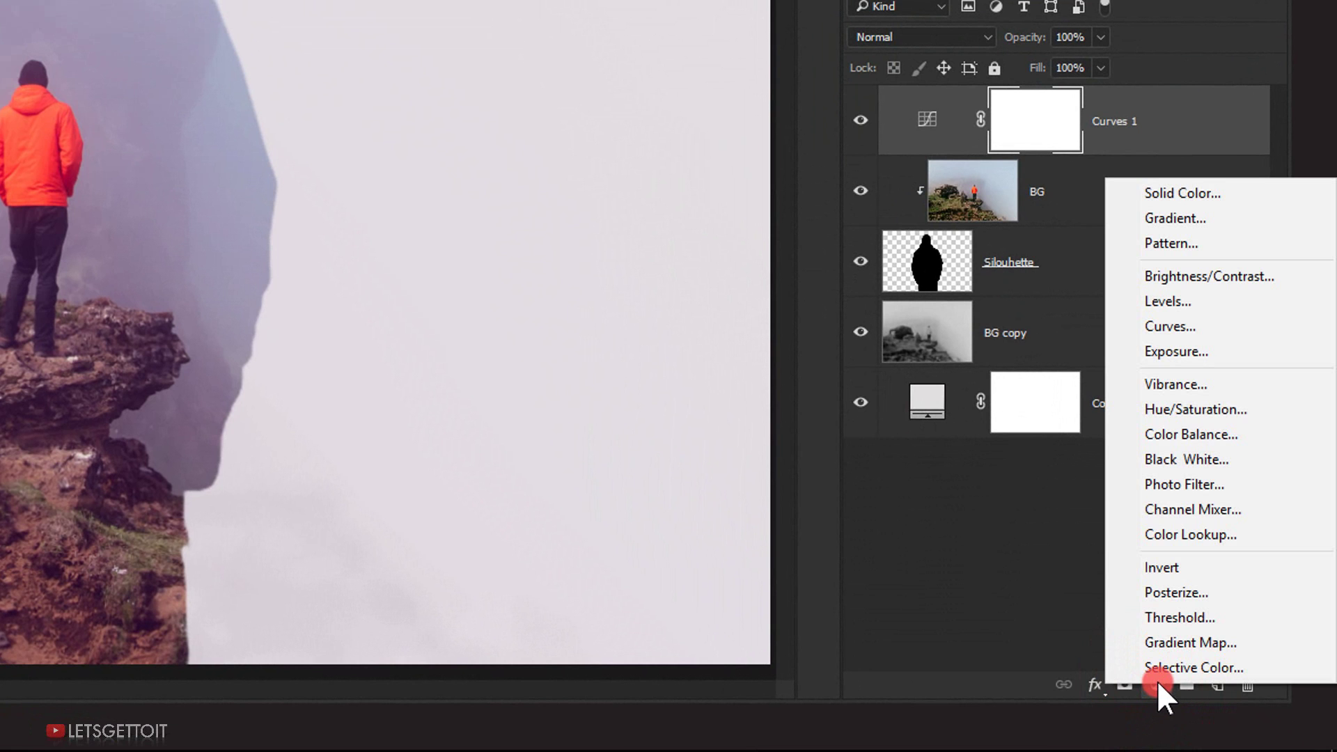
{"action": "left_click", "coordinate": [1191, 359]}
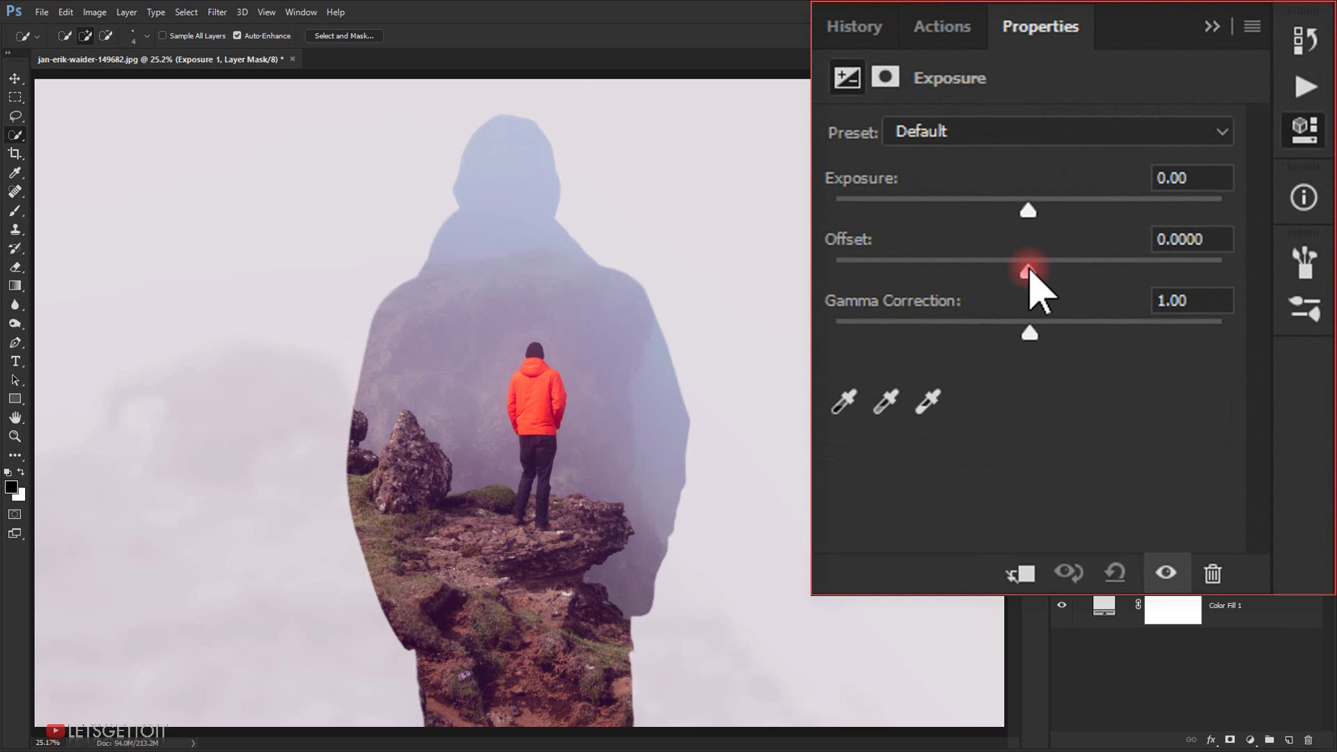
{"action": "left_click_drag", "start_coordinate": [1029, 271], "coordinate": [1036, 274]}
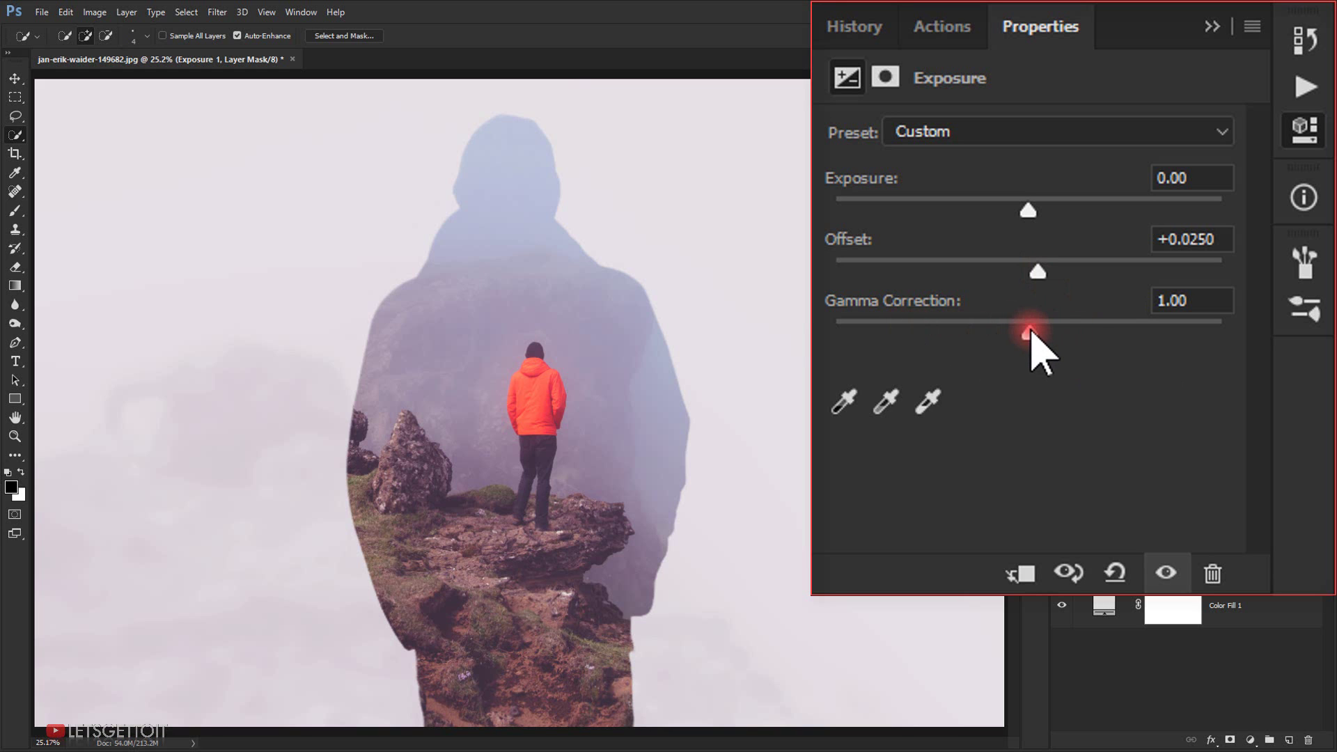
{"action": "left_click_drag", "start_coordinate": [1030, 334], "coordinate": [1039, 332]}
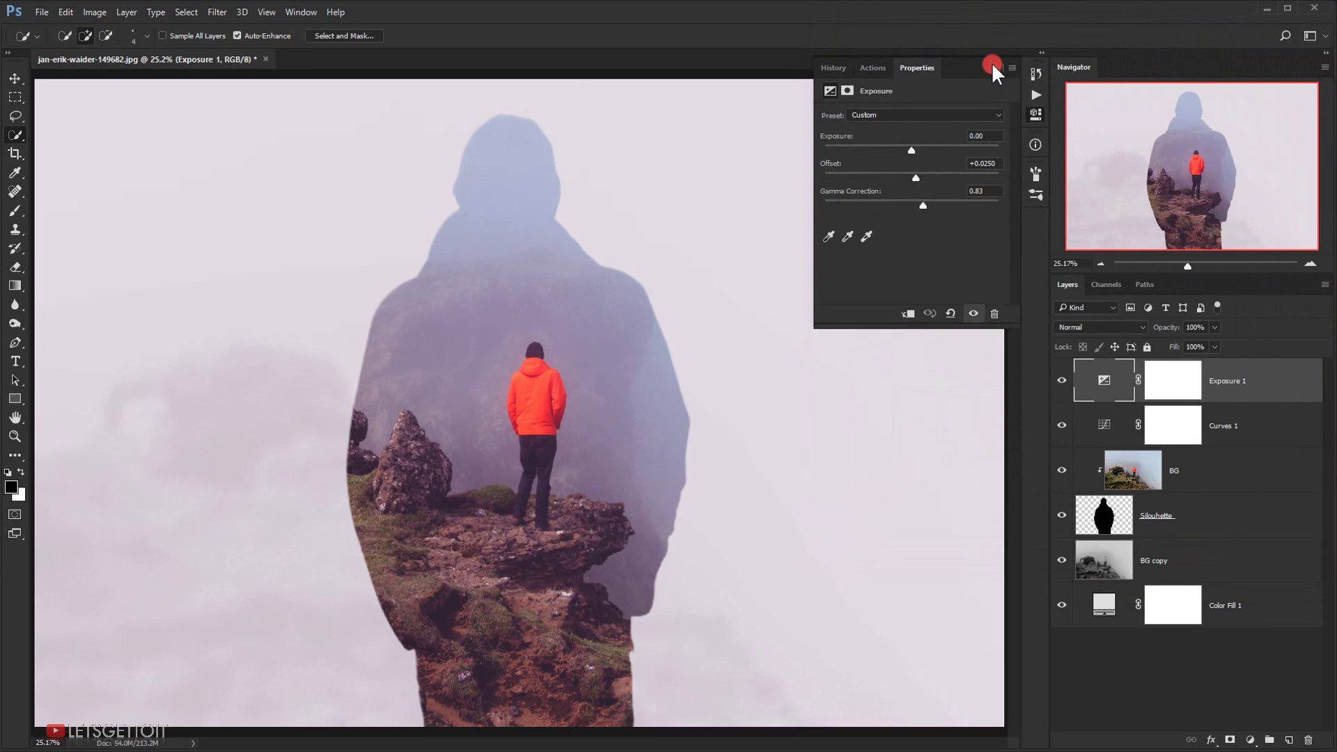
Collapse Properties, hide all panels, and fit the composite to the screen.
{"action": "left_click", "coordinate": [992, 61]}
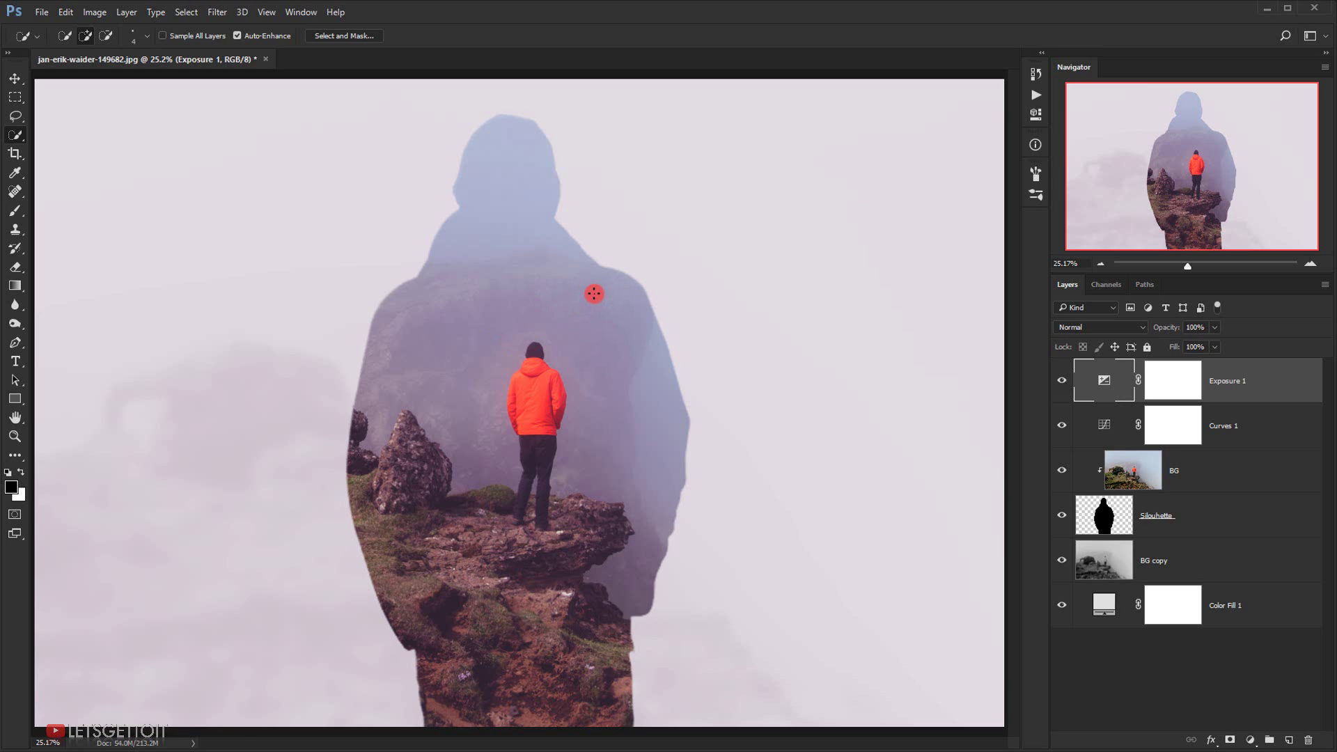
{"action": "key", "text": "Tab"}
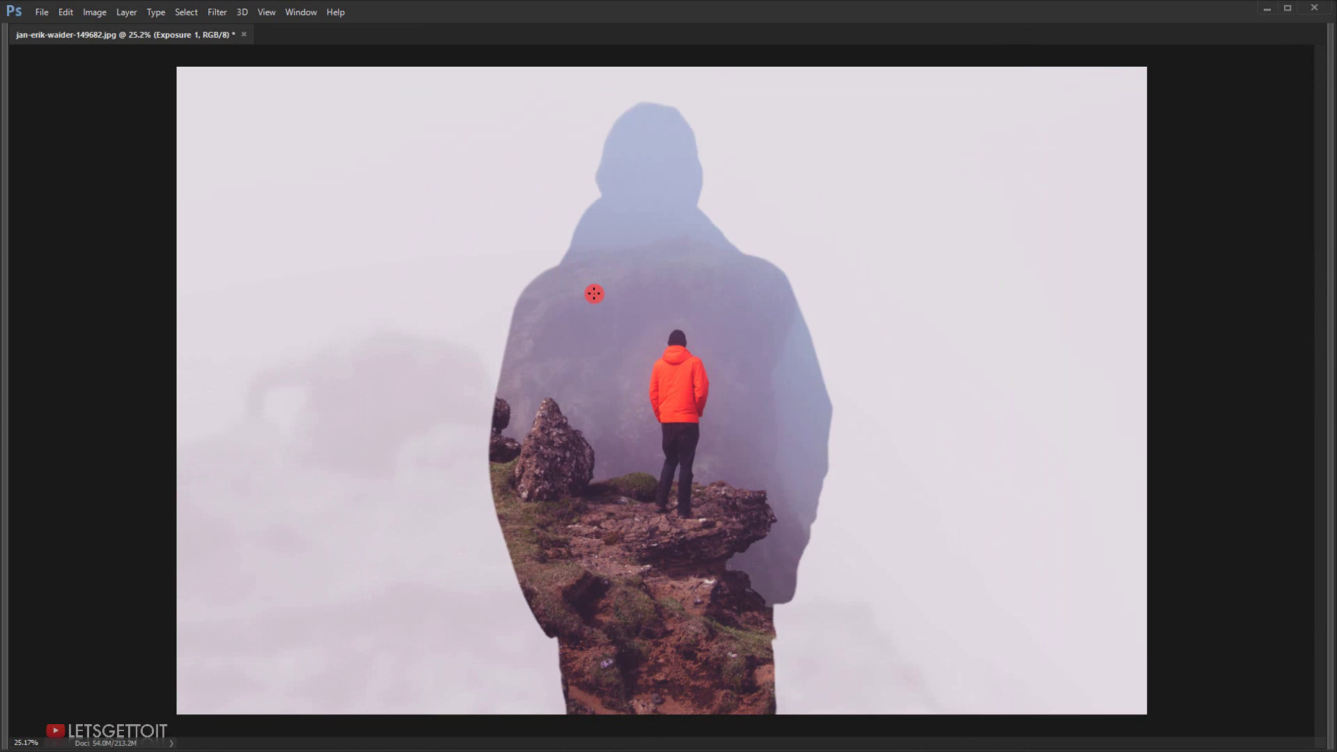
{"action": "key", "text": "ctrl+0"}
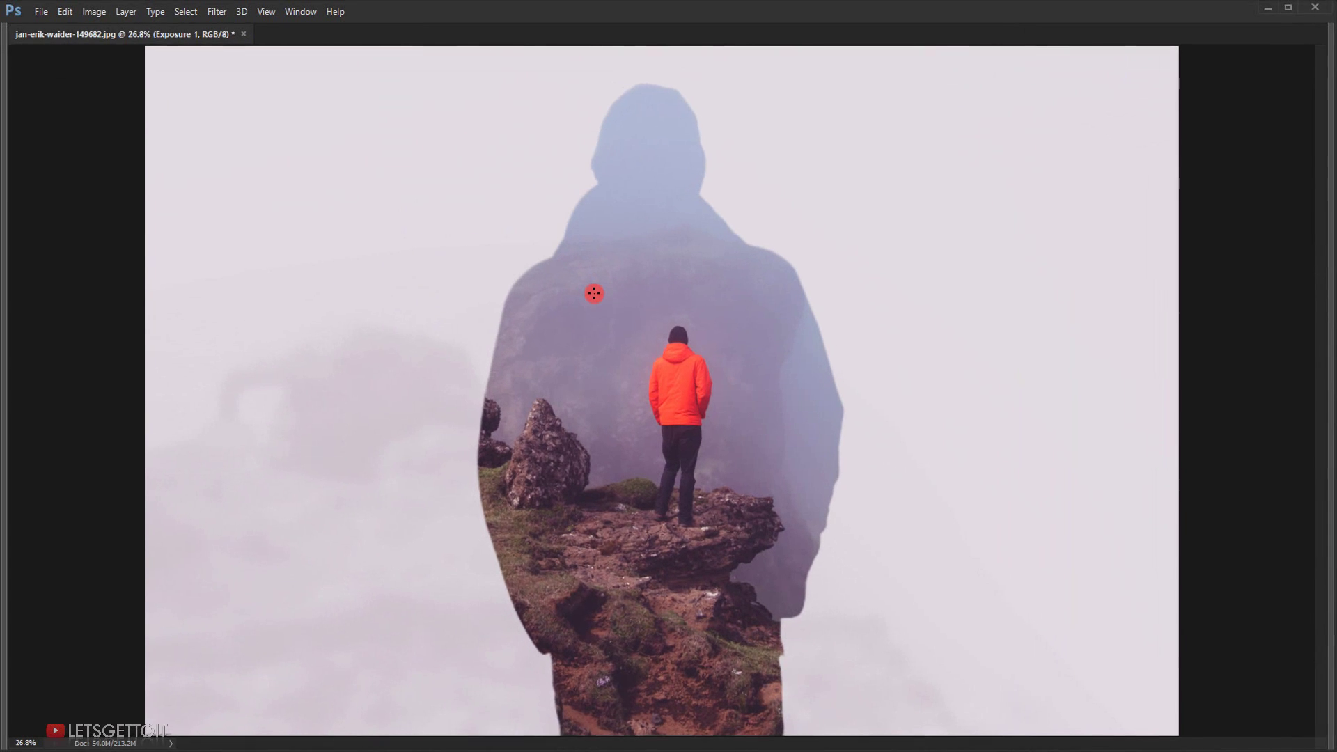